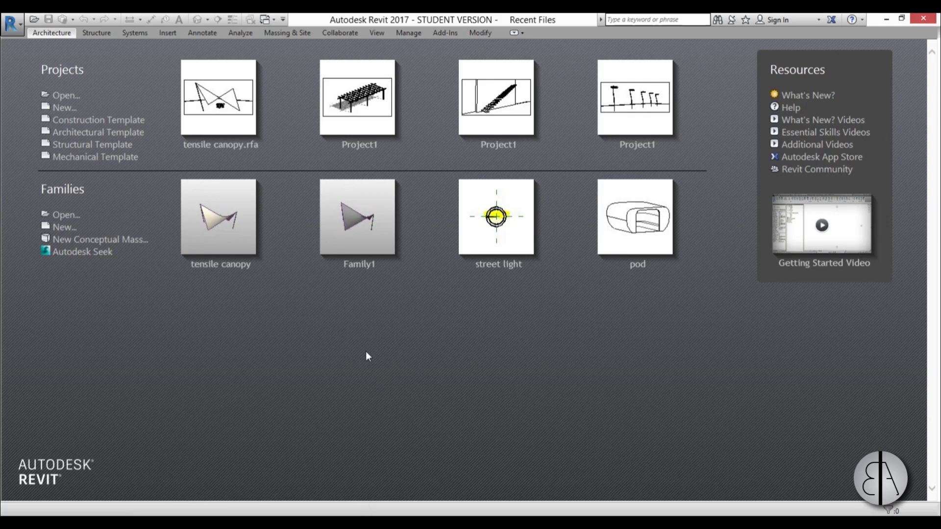
Step: Create a new conceptual mass family from the metric mass template in the English Conceptual Mass folder
left_click(93, 241)
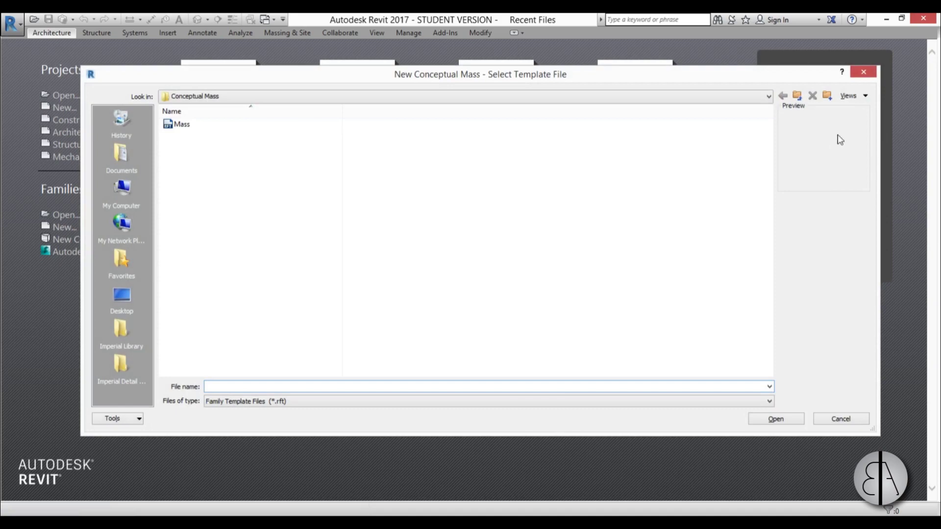
left_click(797, 96)
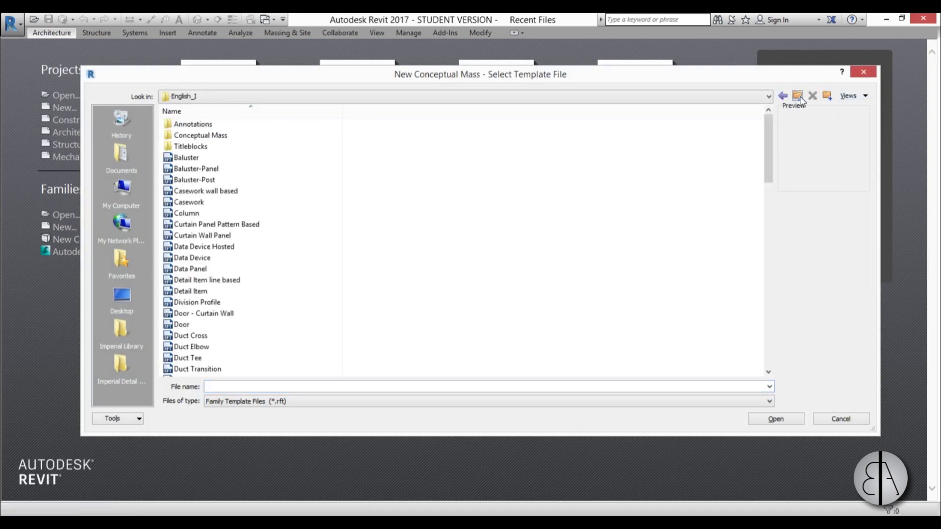
left_click(799, 97)
double_click(200, 147)
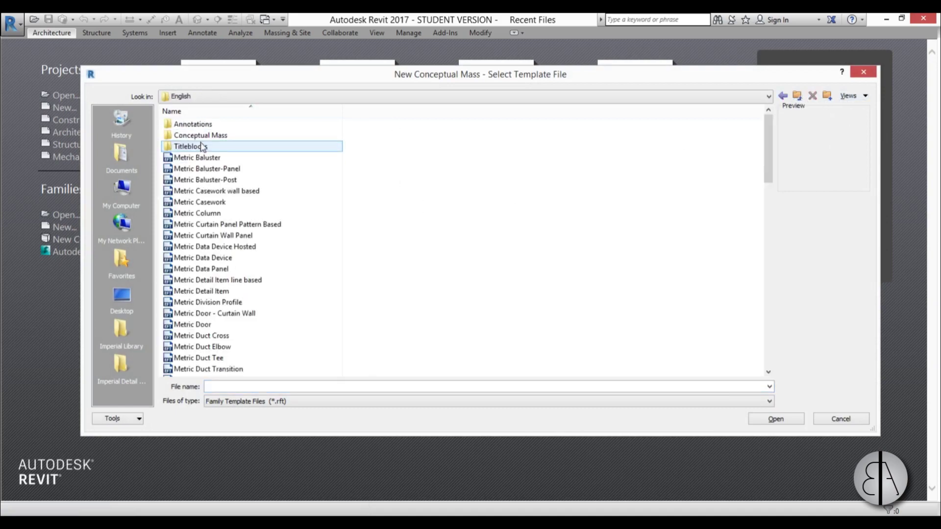
double_click(193, 135)
double_click(196, 123)
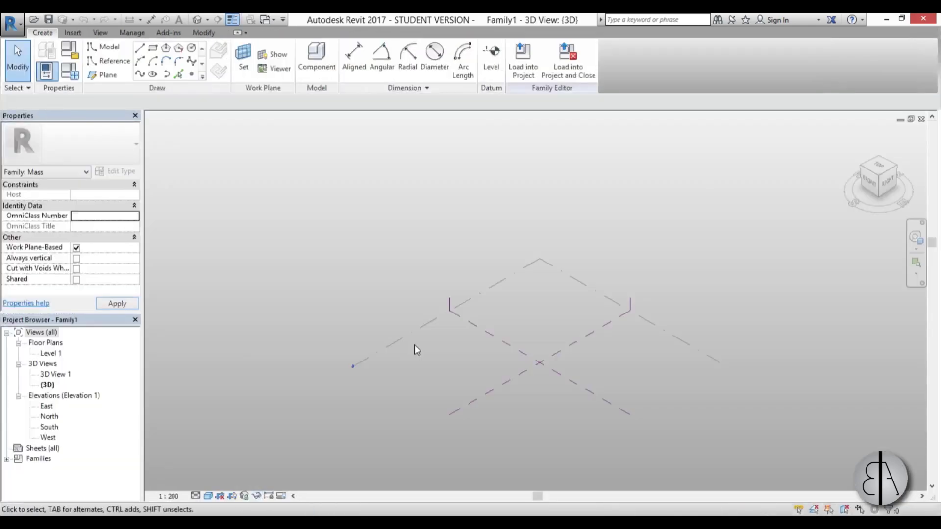
Step: Set the project's length units to meters
middle_click_drag(455, 357, 419, 321)
scroll(441, 311, "up", 2)
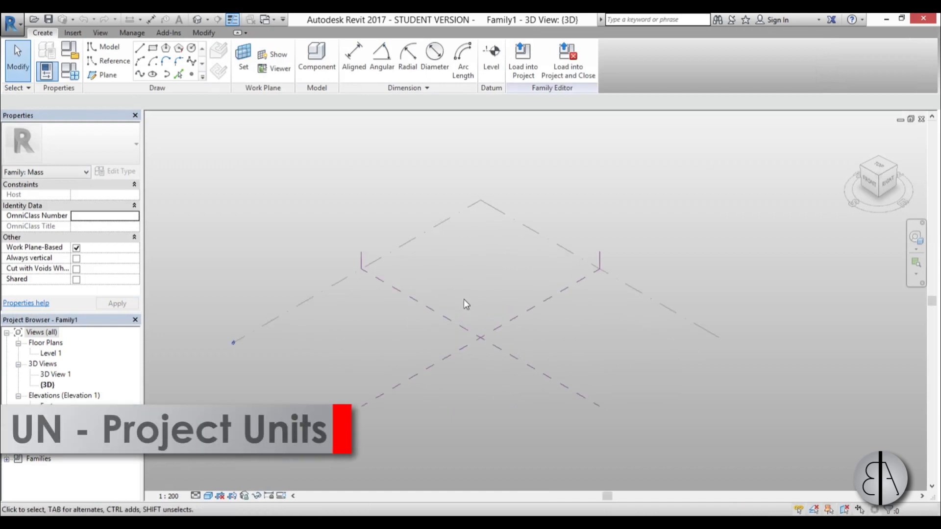
key("u")
key("n")
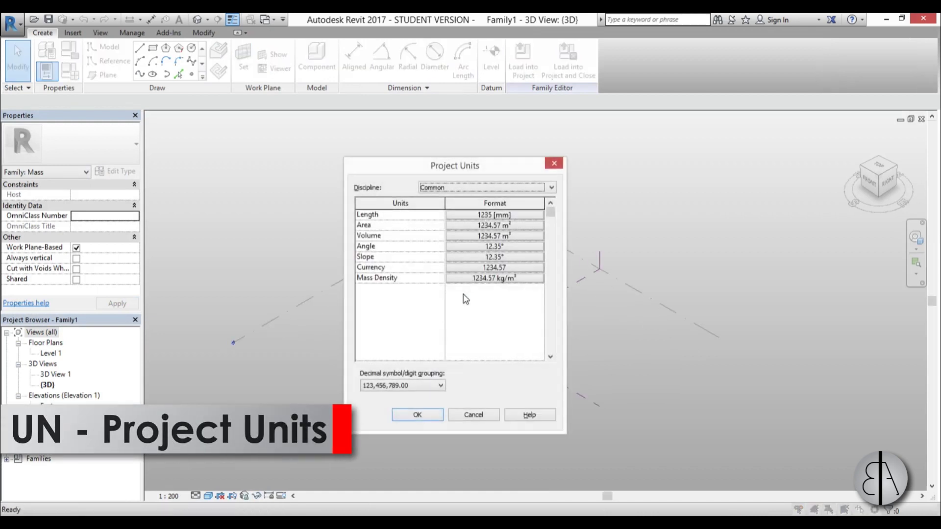
left_click(407, 239)
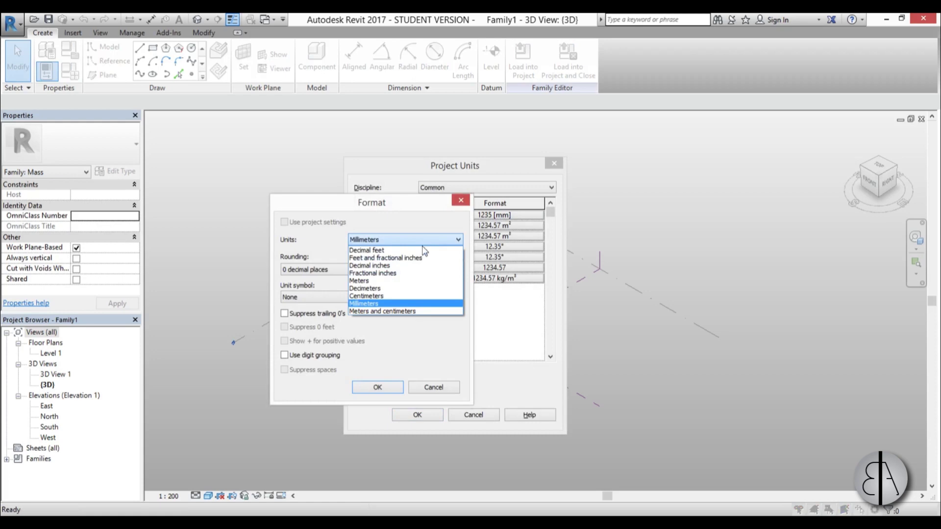
left_click(375, 284)
left_click(376, 387)
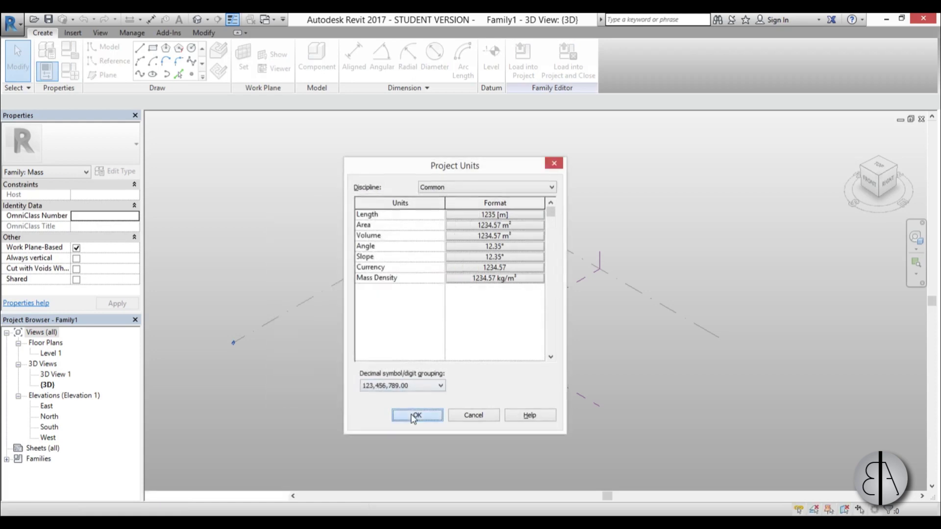
left_click(416, 415)
Step: In the South elevation, draw a new level 4 m above Level 1, matching its extent
middle_click_drag(586, 371, 579, 356)
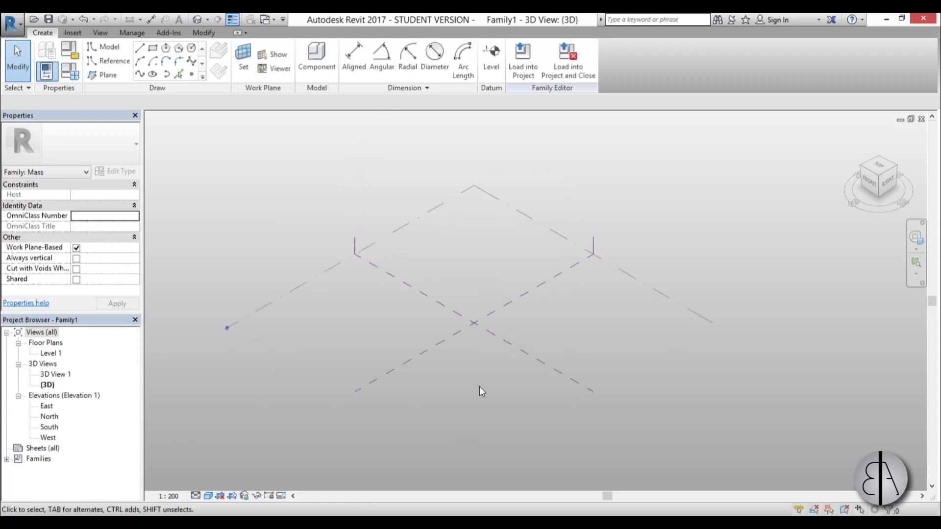
middle_click_drag(475, 407, 476, 401)
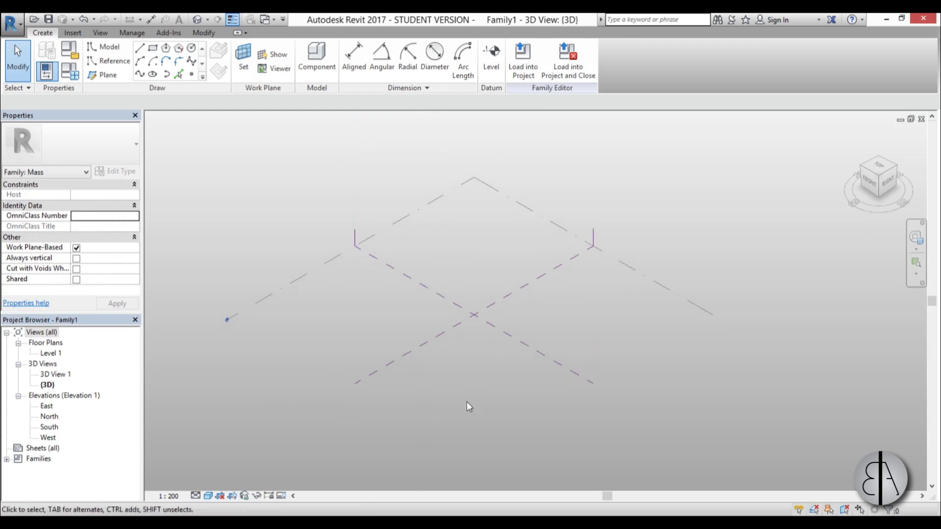
double_click(49, 428)
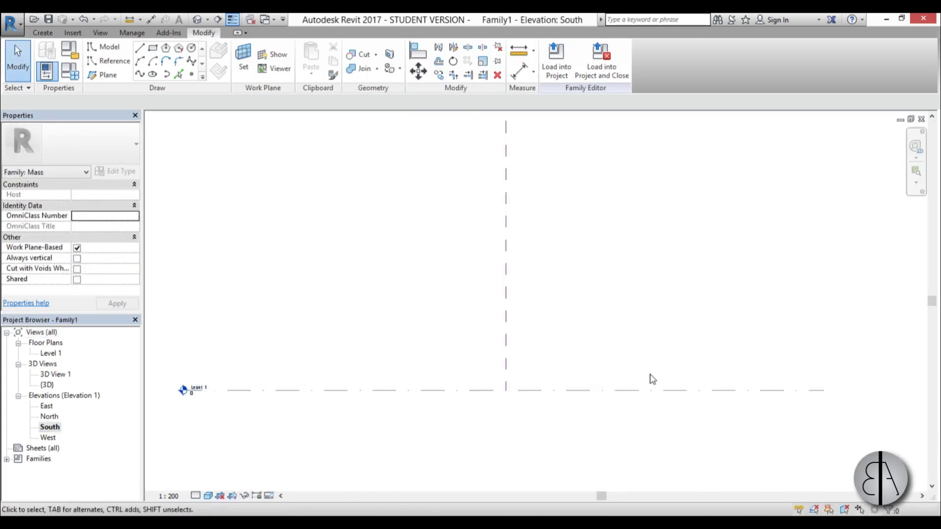
key("l")
key("l")
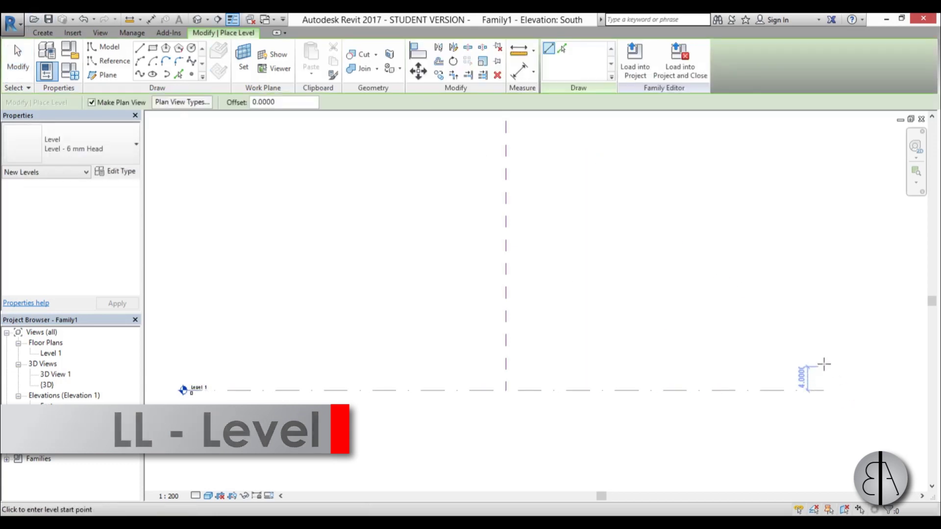
left_click(824, 364)
left_click(327, 352)
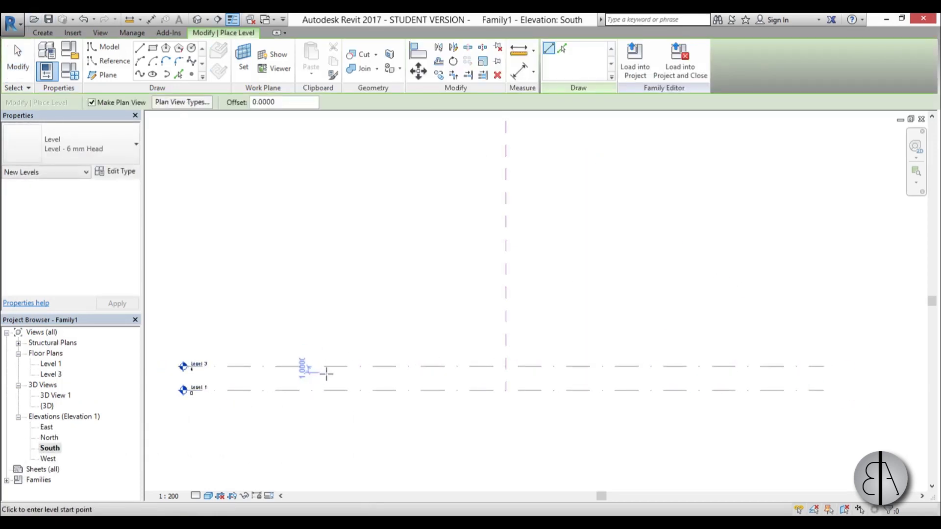
key("Escape")
Step: Set the new level's elevation to 2 m and rename it "spiral"
left_click(337, 367)
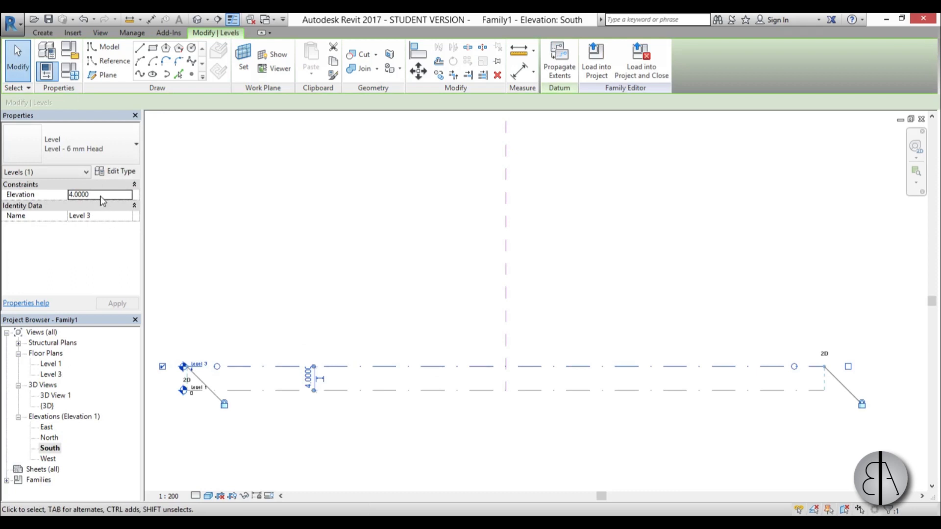
left_click(100, 196)
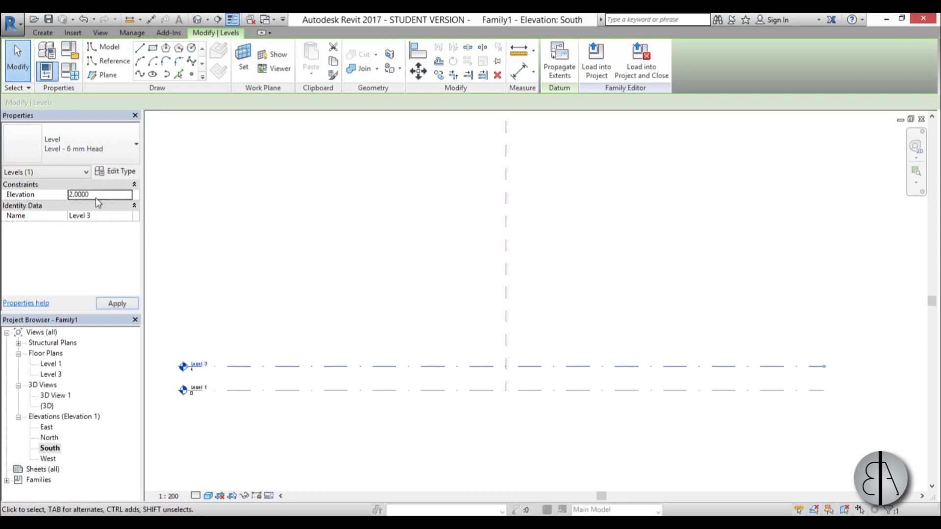
left_click(100, 216)
key("Return")
left_click(497, 277)
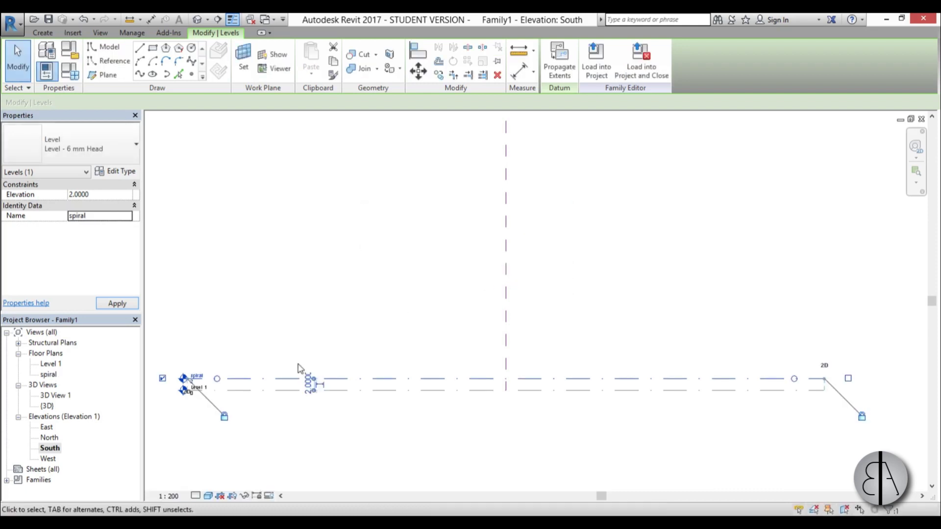
left_click(293, 361)
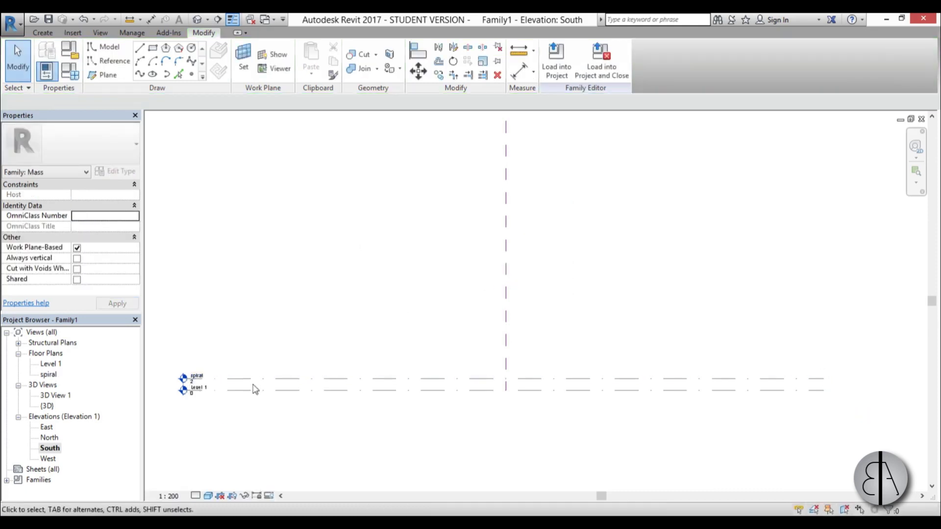
Step: Open the spiral floor plan and start a Spline Through Points with Level : spiral as its work plane
double_click(49, 374)
scroll(374, 302, "down", 3)
scroll(465, 255, "up", 2)
middle_click_drag(540, 315, 510, 295)
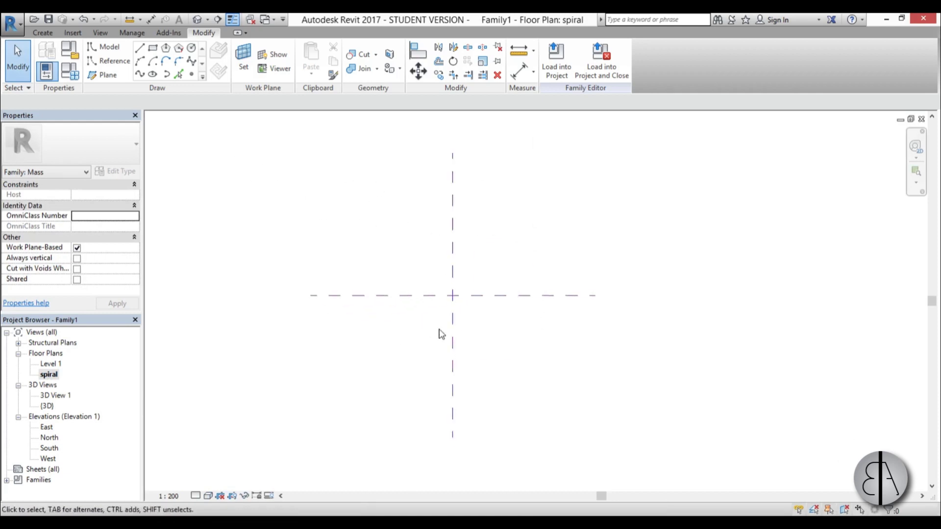
left_click(140, 75)
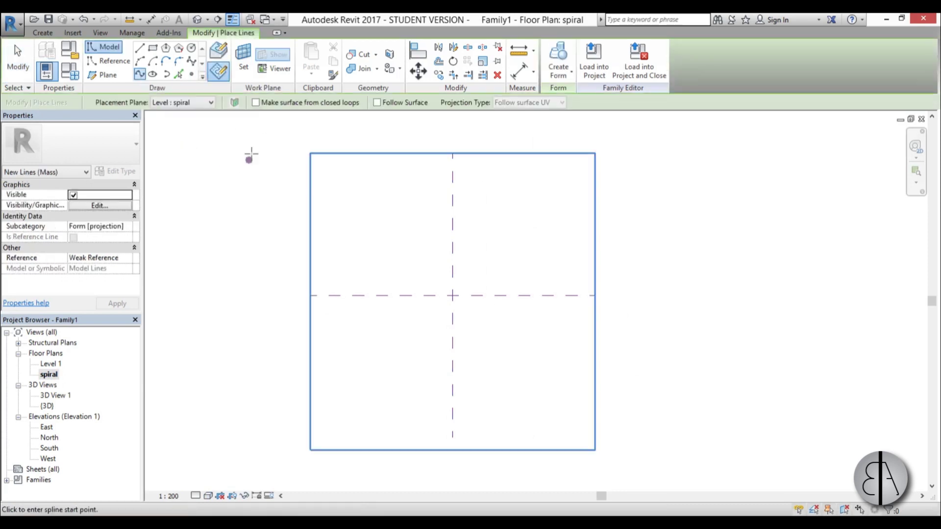
left_click(245, 75)
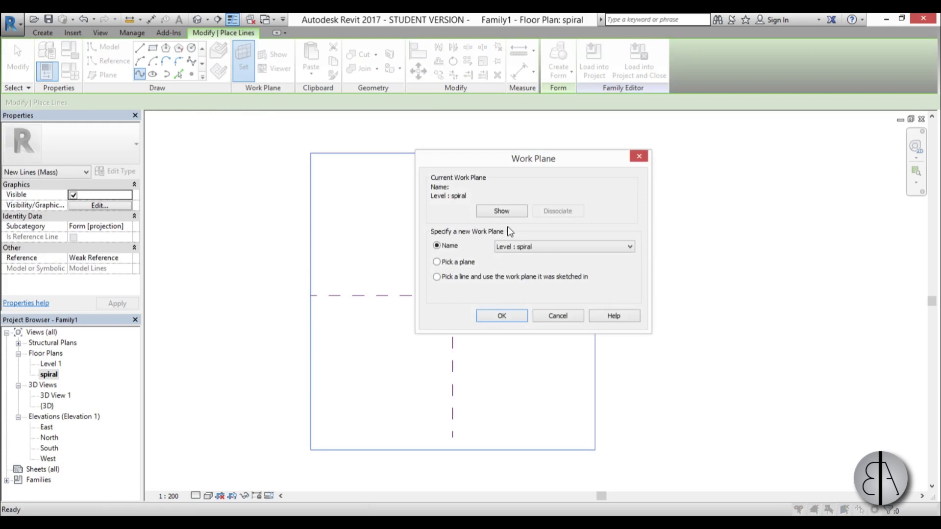
left_click(503, 316)
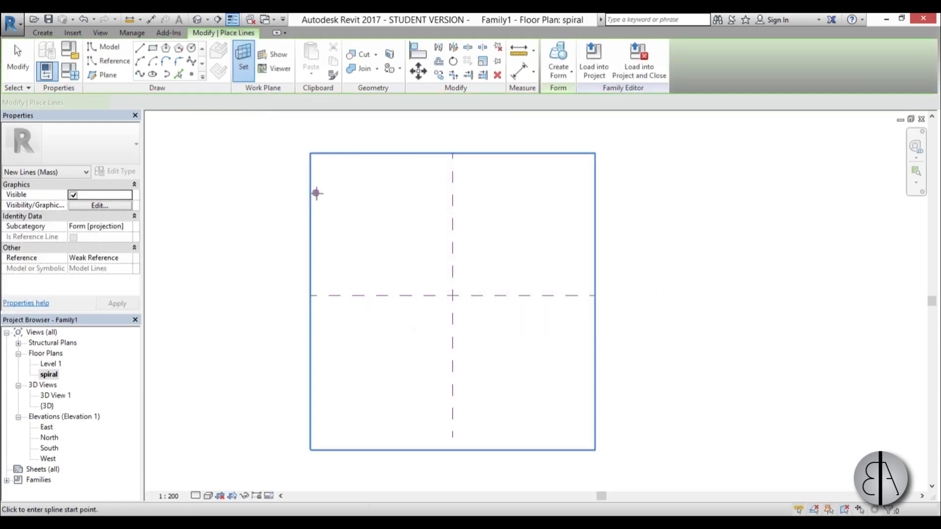
Step: Draw an S-shaped spline through five points, running from the upper left to the lower right of the reference planes
left_click(474, 207)
left_click(468, 325)
left_click(464, 411)
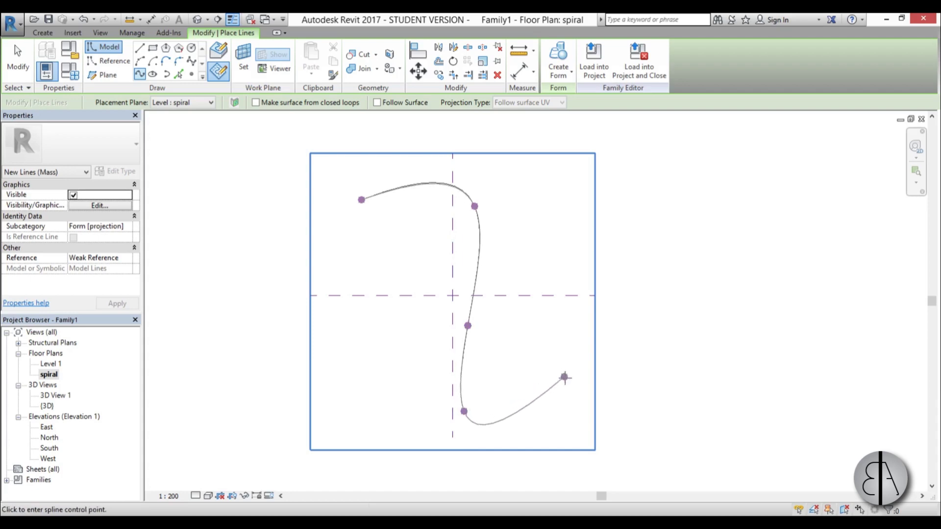
left_click(552, 440)
left_click(18, 63)
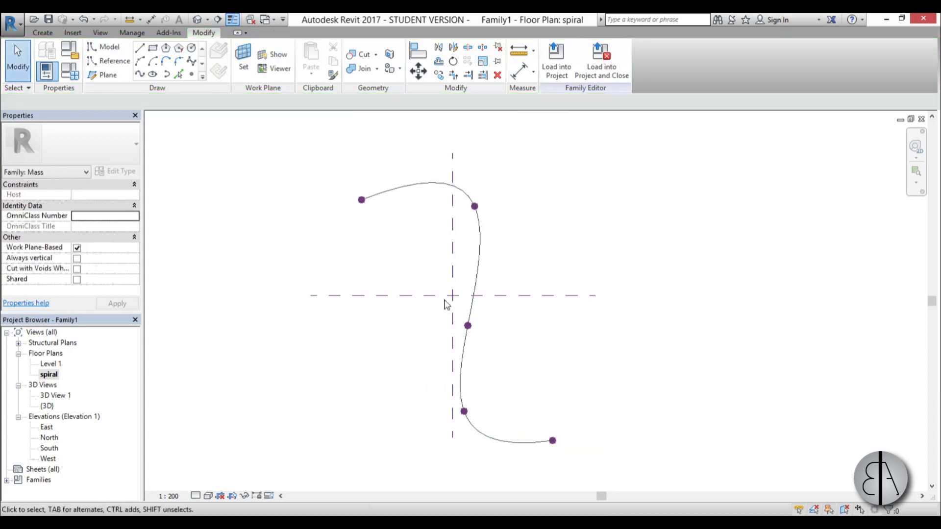
left_click_drag(473, 295, 475, 284)
left_click(524, 338)
Step: In the {3D} view, set up a three-sided circumscribed polygon on the work plane of the spline's near end point
double_click(48, 406)
middle_click_drag(445, 310, 446, 336, "shift")
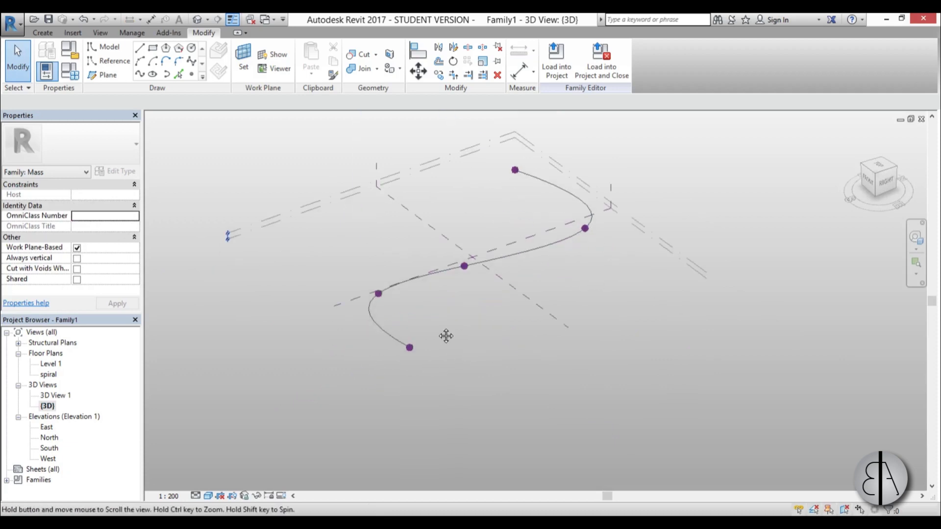
left_click(104, 49)
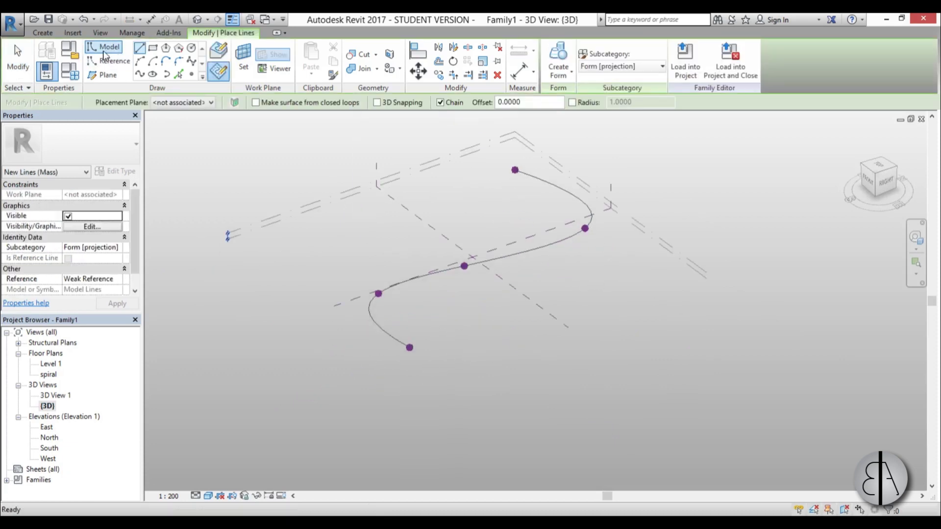
left_click(178, 48)
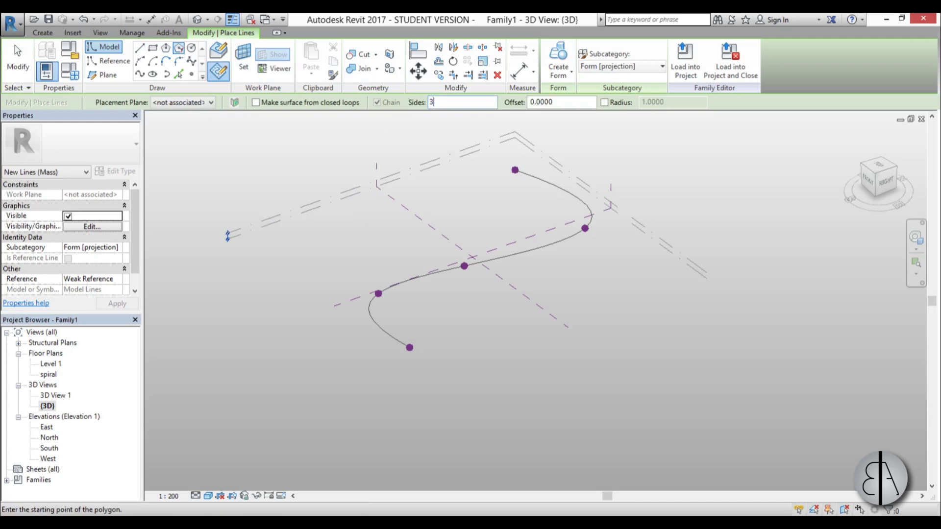
left_click(243, 59)
middle_click_drag(437, 378, 389, 340, "shift")
scroll(390, 340, "up", 2)
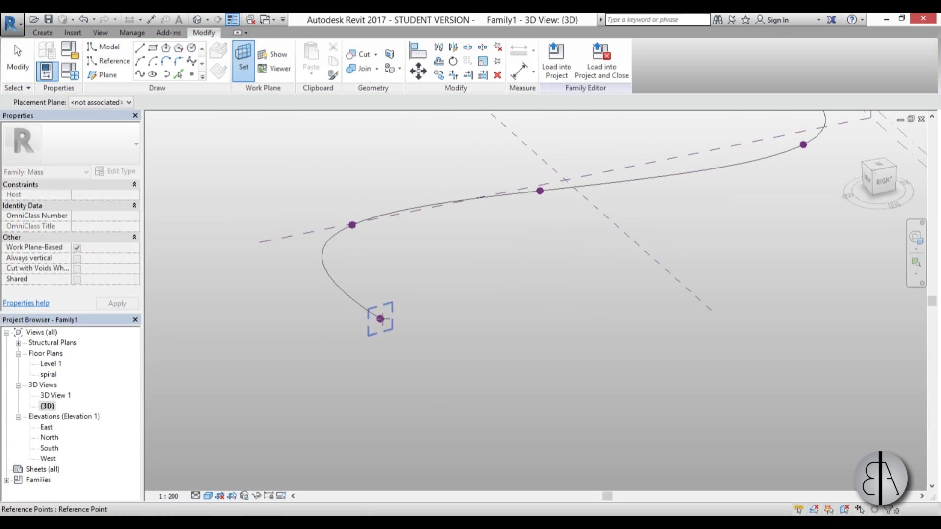
left_click(380, 319)
scroll(348, 266, "up", 1)
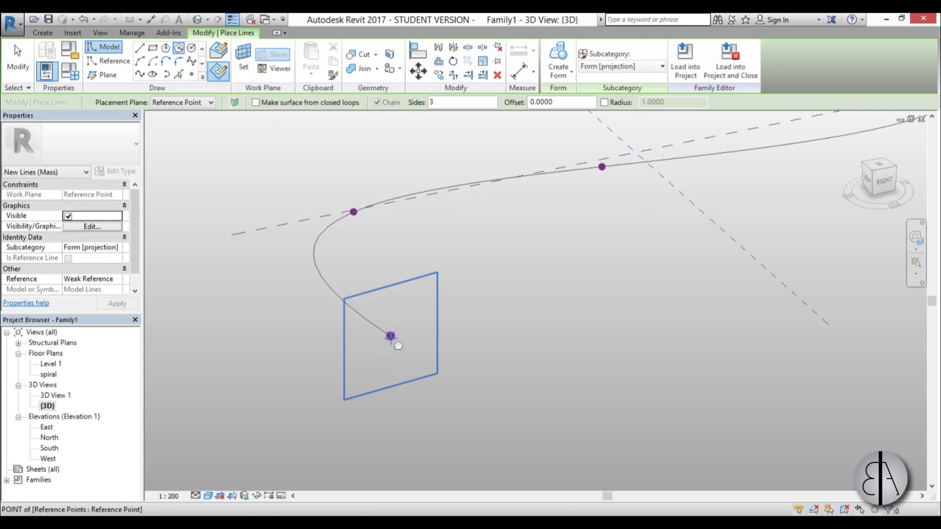
Step: Draw the triangle centred on the spline's end point with a 2 m horizontal radius
left_click(390, 336)
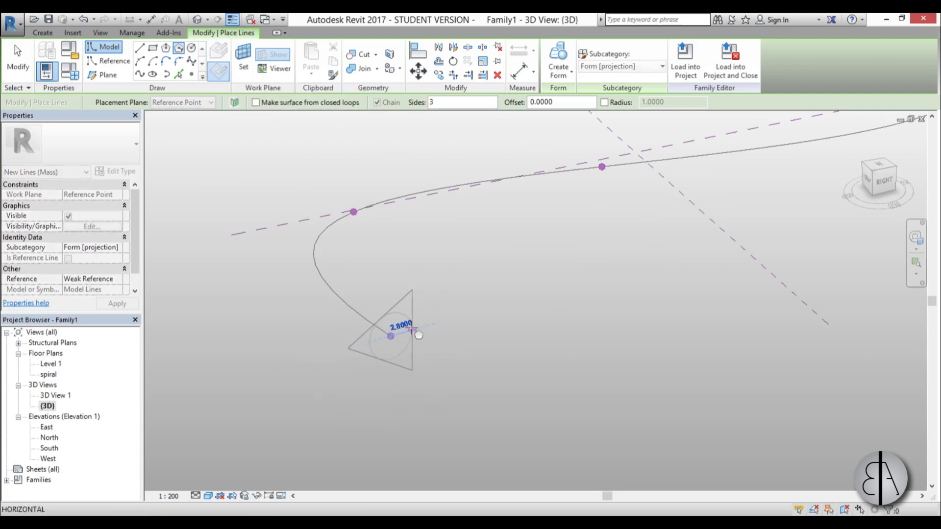
scroll(418, 334, "up", 2)
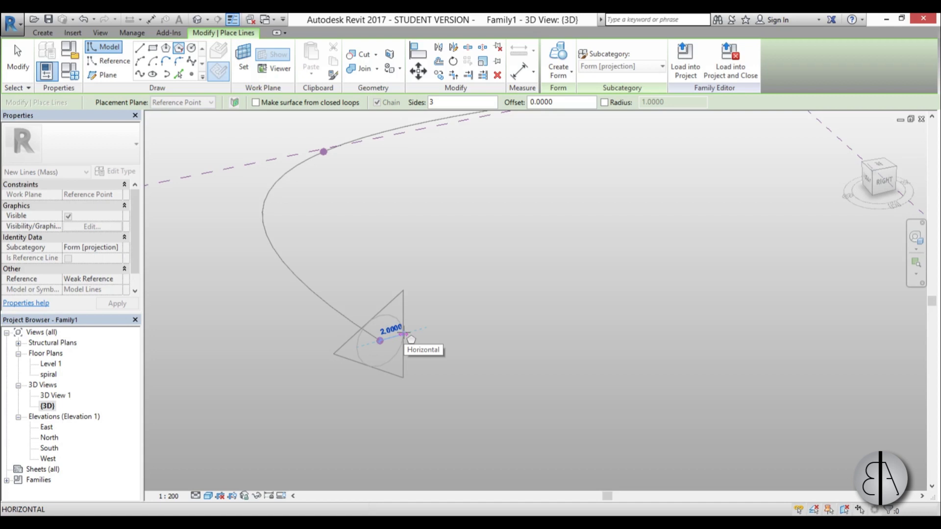
left_click(410, 338)
scroll(372, 343, "down", 3)
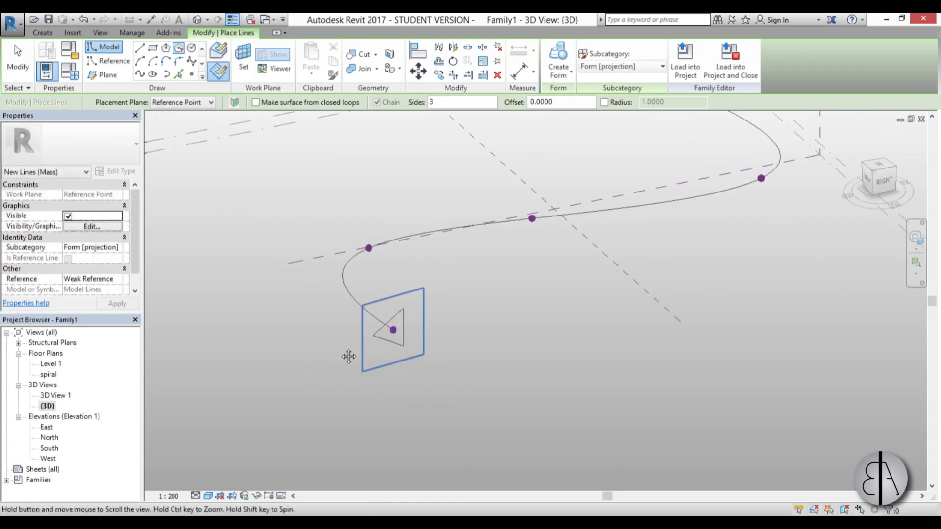
Step: Draw a second circumscribed triangle with a vertical radius of about 1.7 m on the work plane of the spline's adjacent point
middle_click_drag(414, 330, 307, 337, "shift")
scroll(287, 286, "up", 3)
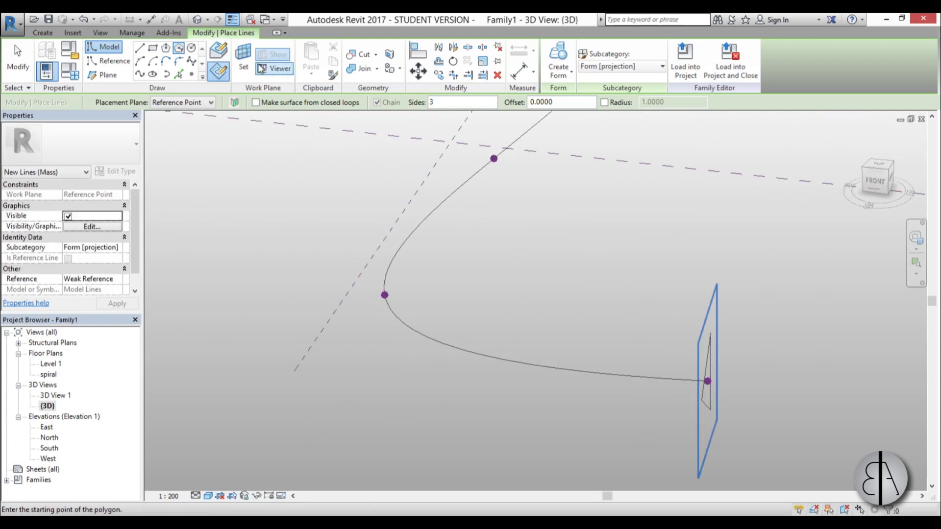
key("Escape")
key("Escape")
left_click(384, 294)
middle_click_drag(410, 386, 403, 338, "shift")
scroll(389, 344, "up", 2)
left_click(380, 332)
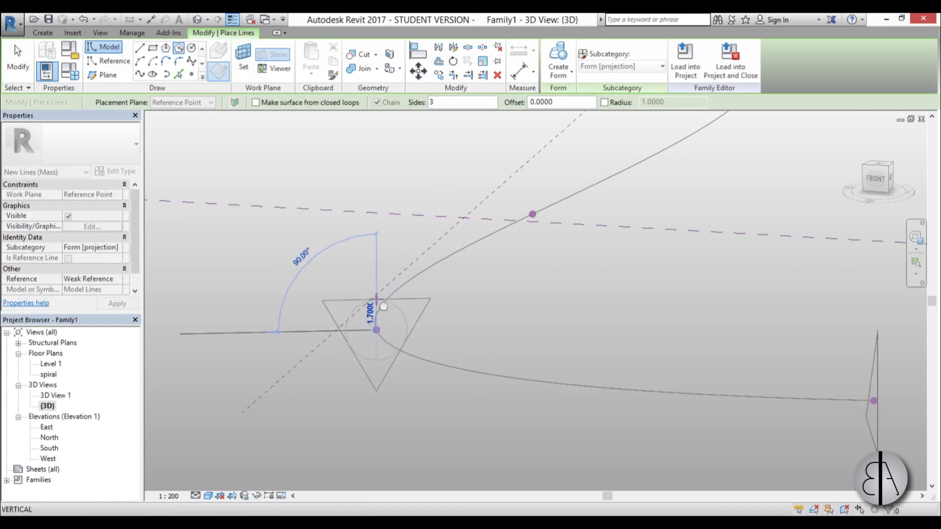
left_click(384, 302)
Step: Draw a third circumscribed triangle on the work plane of the spline's middle point
middle_click_drag(416, 357, 396, 340, "shift")
scroll(376, 250, "up", 1)
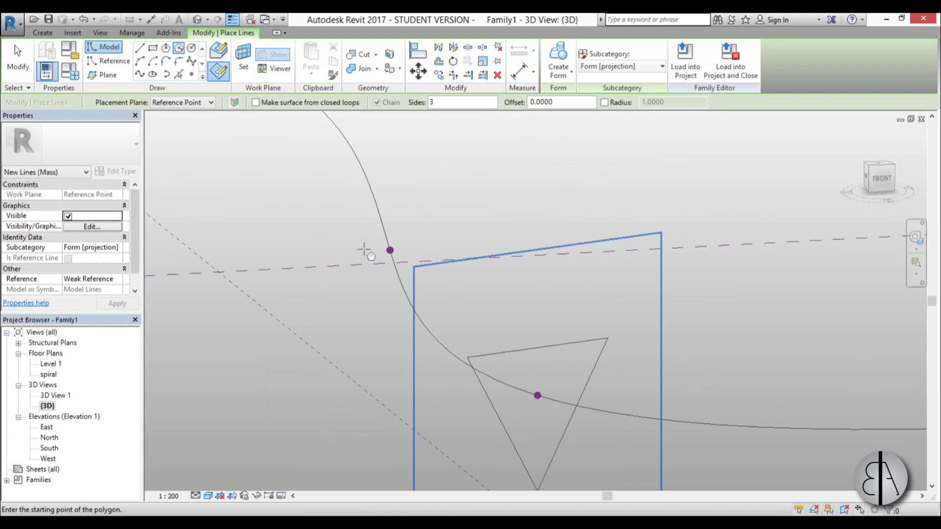
left_click(247, 57)
key("Return")
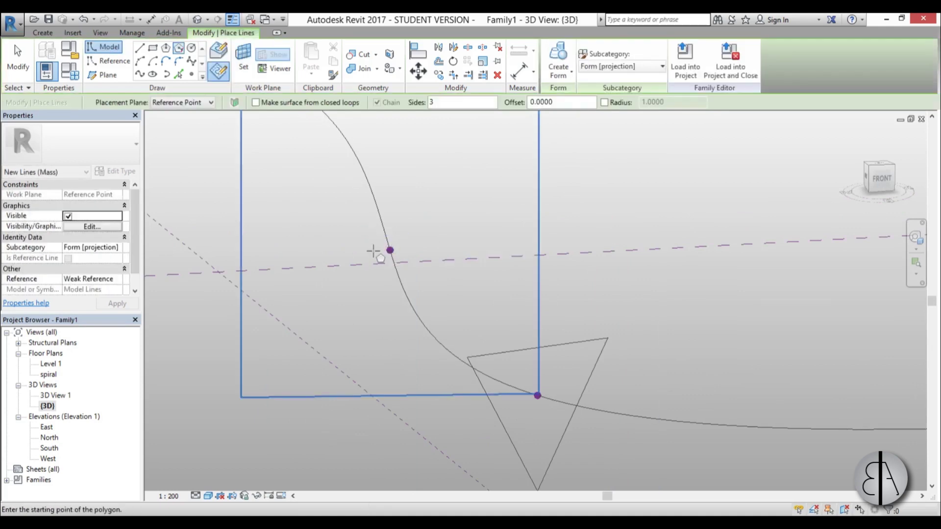
left_click(390, 250)
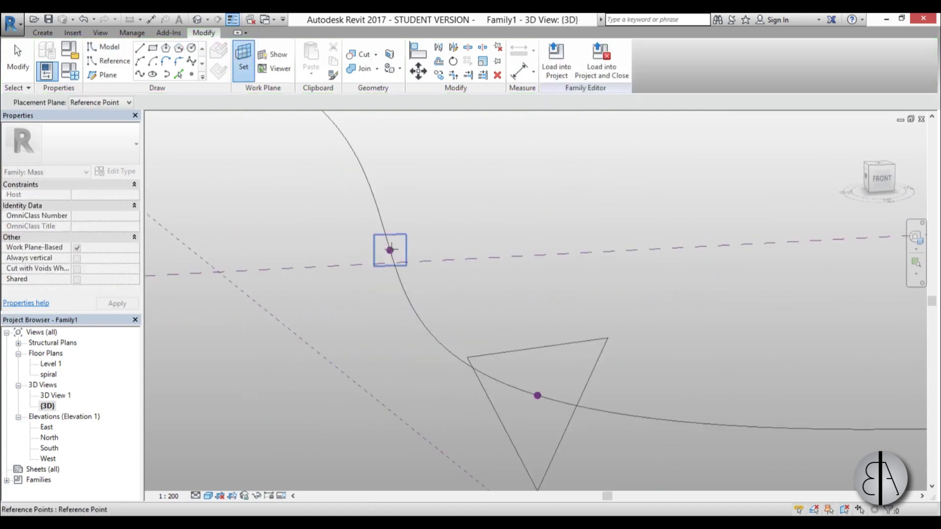
Step: Draw circumscribed triangles on the work planes of the spline's two remaining points at its far end
key("Return")
left_click(389, 251)
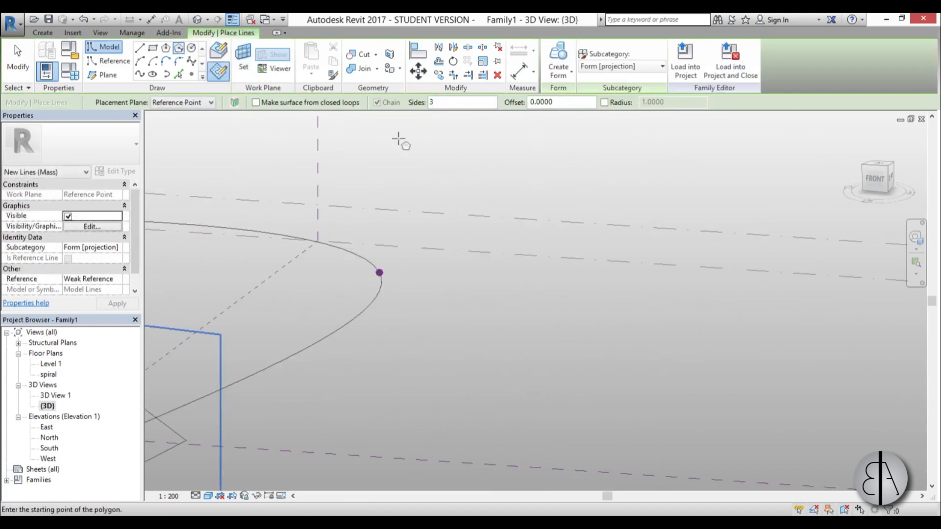
key("Return")
left_click(379, 273)
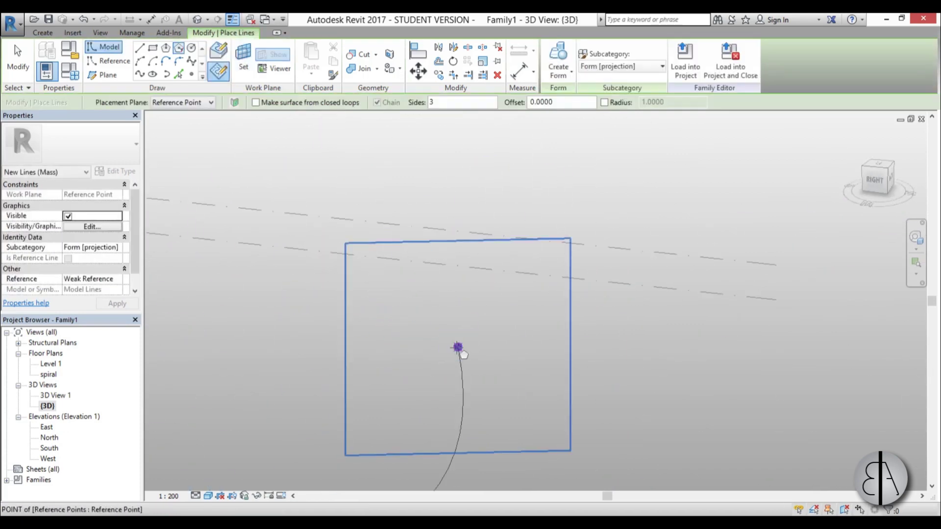
left_click(457, 347)
left_click(492, 347)
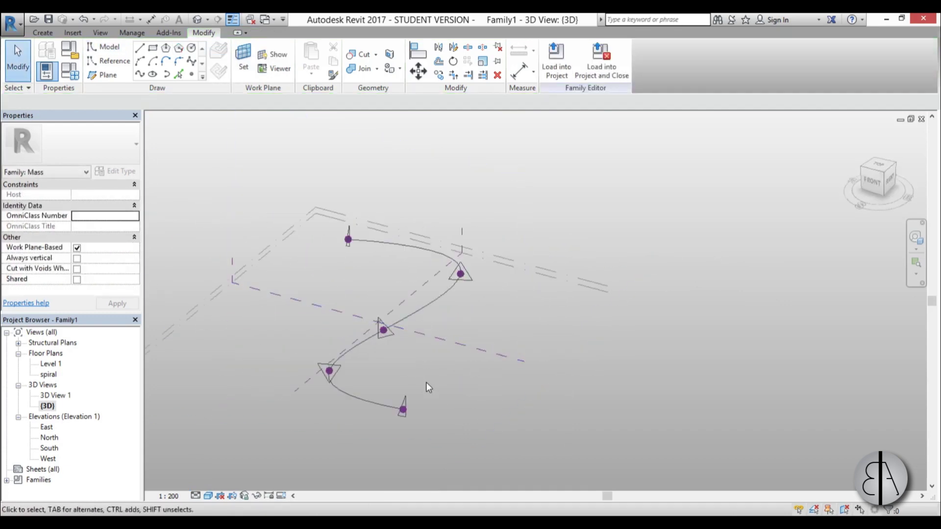
Step: Create a solid form from the S-shaped spline and its five triangular profiles
middle_click_drag(425, 382, 344, 264, "shift")
left_click(363, 254)
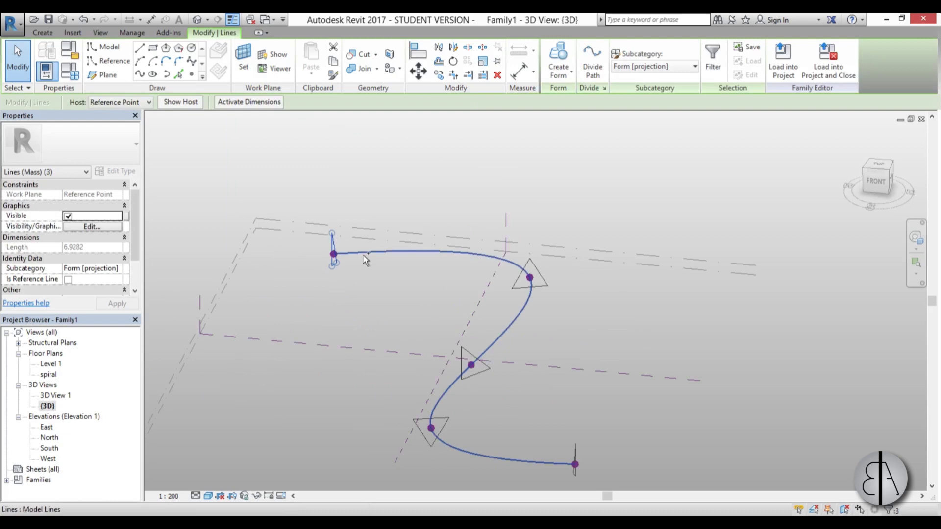
key("Tab")
left_click(549, 289, "ctrl")
key("Tab")
left_click(489, 373, "ctrl")
key("Tab")
left_click(450, 419, "ctrl")
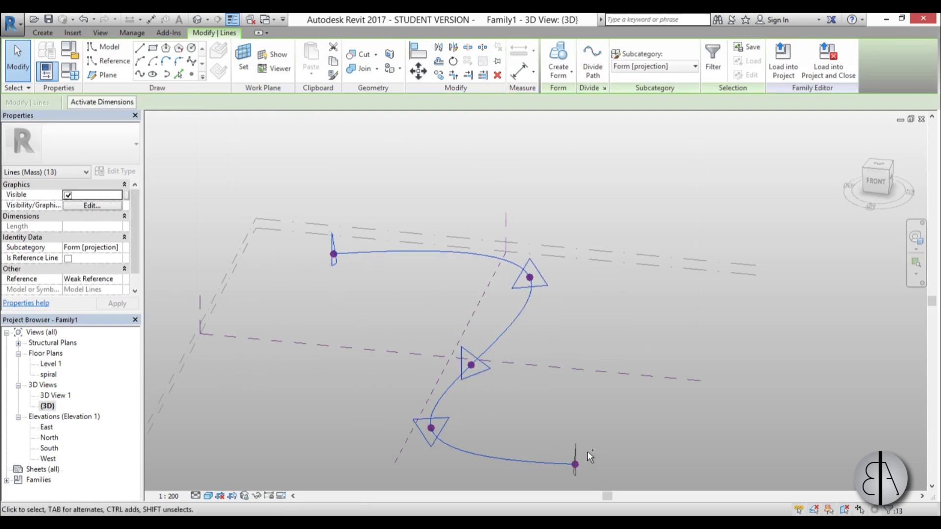
key("Tab")
left_click(577, 447, "ctrl")
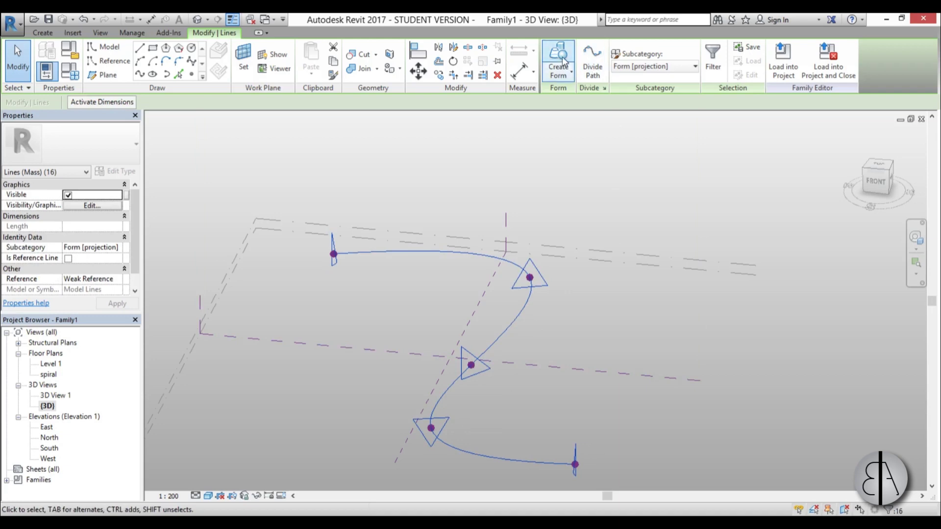
left_click(563, 77)
middle_click_drag(540, 374, 603, 236, "shift")
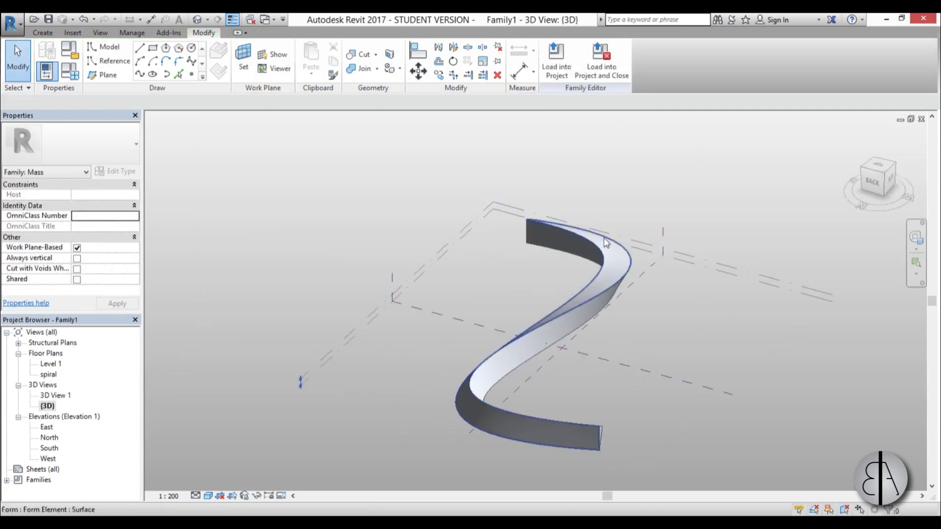
Step: Divide the three long twisting side surfaces of the form
middle_click_drag(655, 351, 647, 349, "shift")
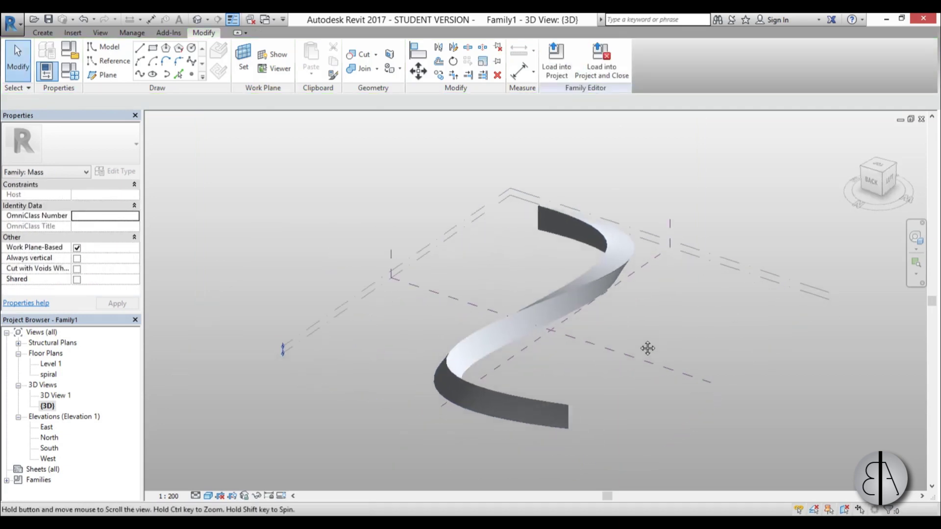
scroll(596, 274, "up", 3)
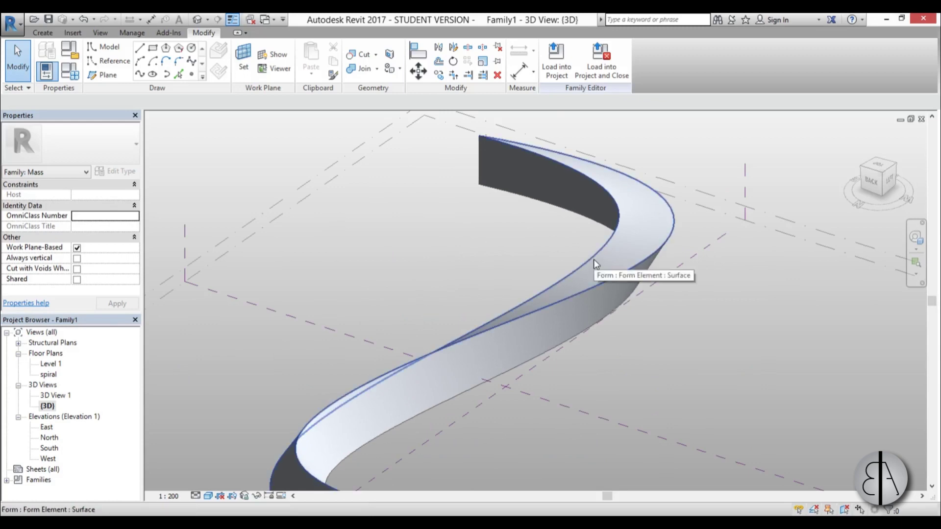
left_click(593, 259)
middle_click_drag(593, 259, 513, 372, "shift")
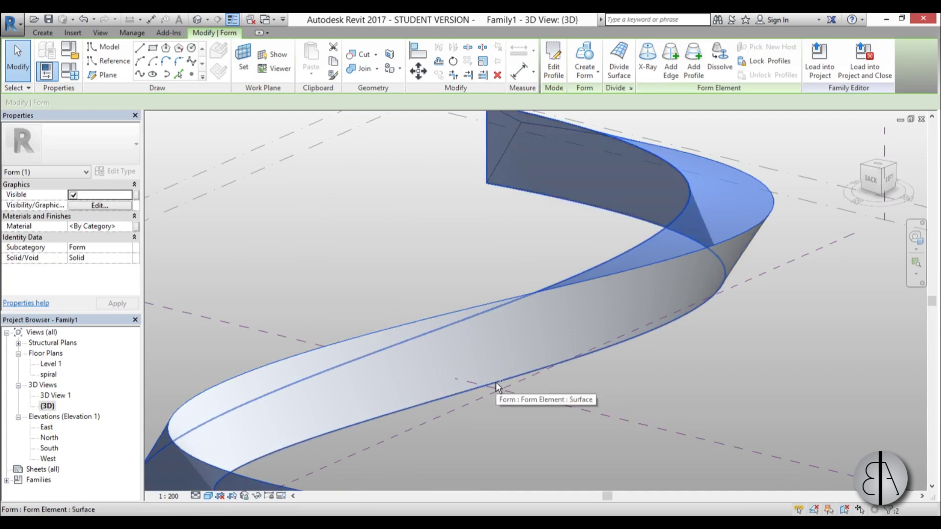
scroll(504, 392, "down", 4)
middle_click_drag(522, 349, 547, 381, "shift")
scroll(506, 359, "up", 3)
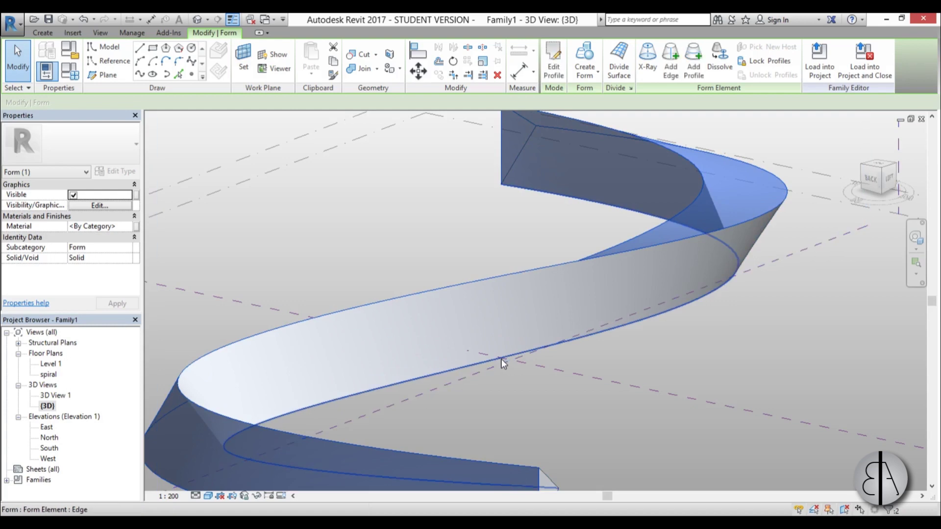
left_click(501, 362)
left_click(482, 364)
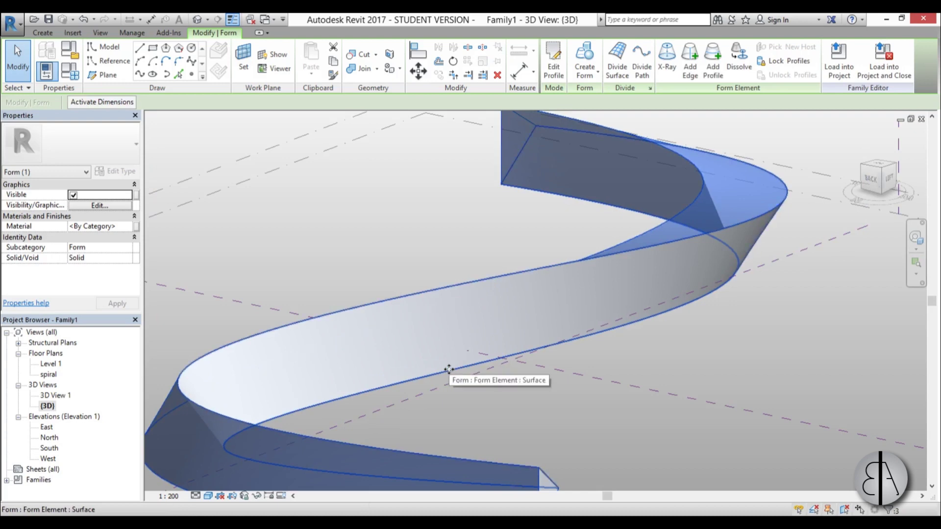
scroll(449, 368, "down", 5)
middle_click_drag(491, 276, 535, 310, "shift")
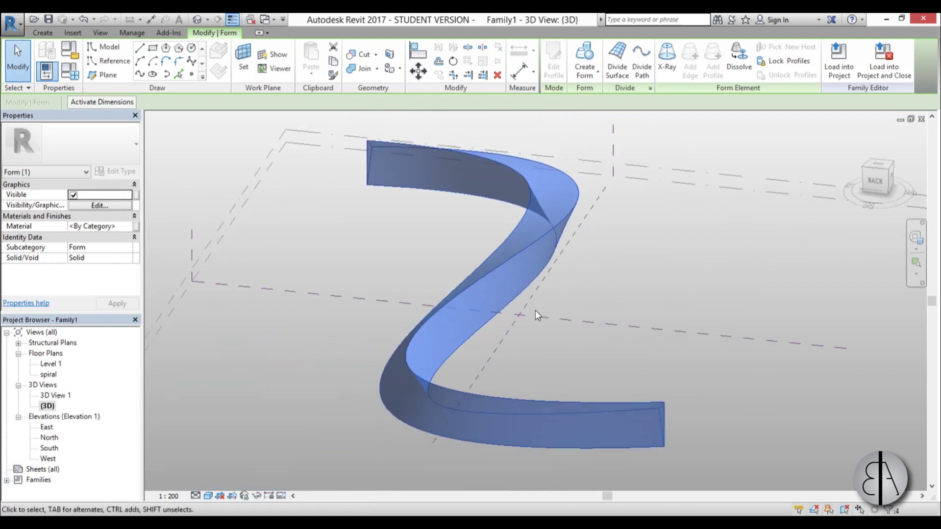
left_click(621, 72)
middle_click_drag(566, 385, 456, 410, "shift")
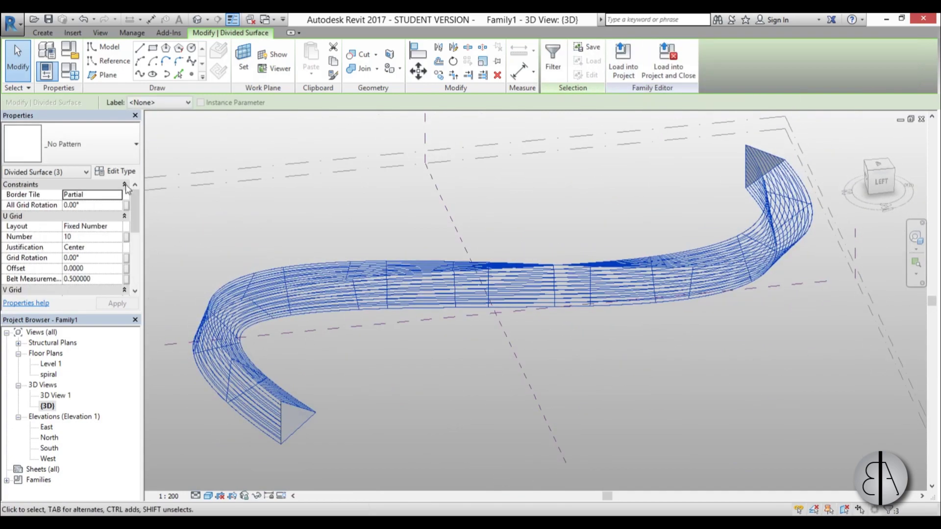
Step: Apply the Triangle (bent) pattern to the three divided surfaces
left_click(105, 155)
scroll(90, 291, "down", 5)
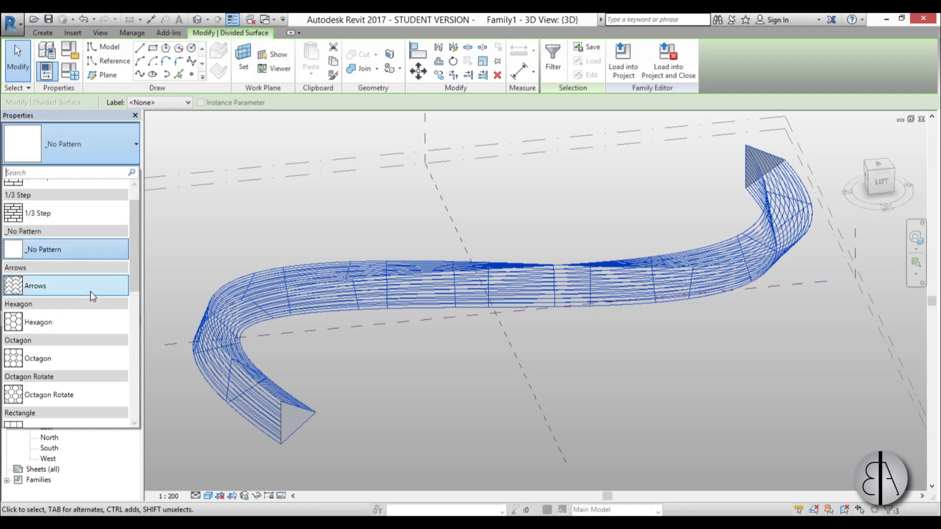
scroll(90, 293, "down", 2)
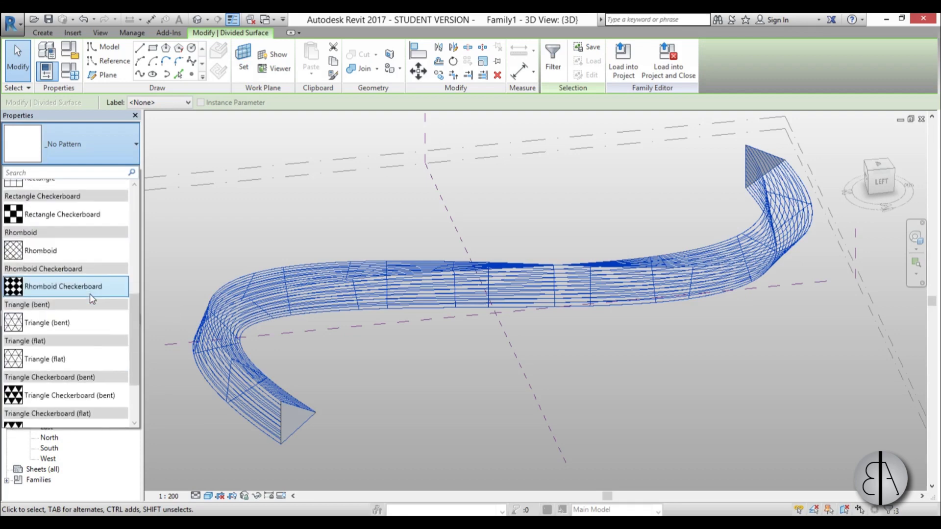
left_click_drag(54, 324, 54, 324)
middle_click_drag(393, 352, 339, 357, "shift")
scroll(215, 316, "up", 1)
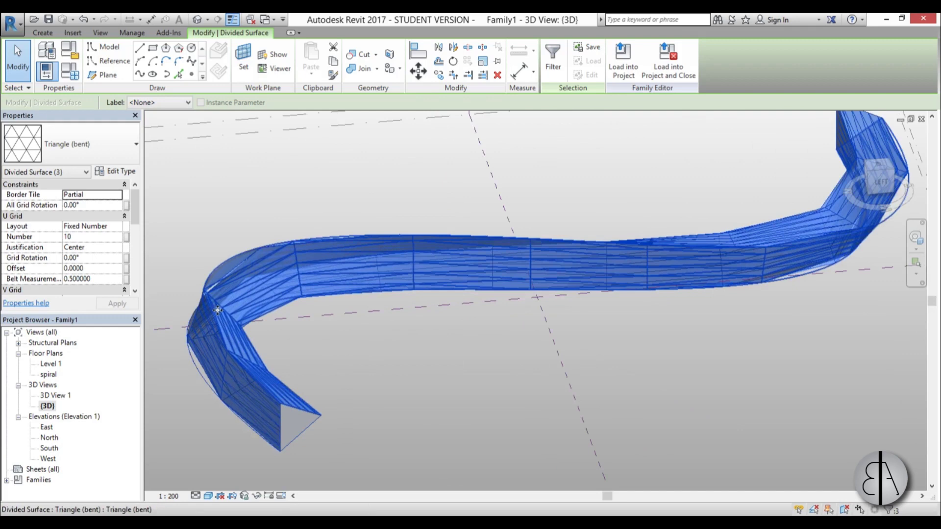
Step: Set the U grid number of the divided surfaces to 60
left_click(91, 237)
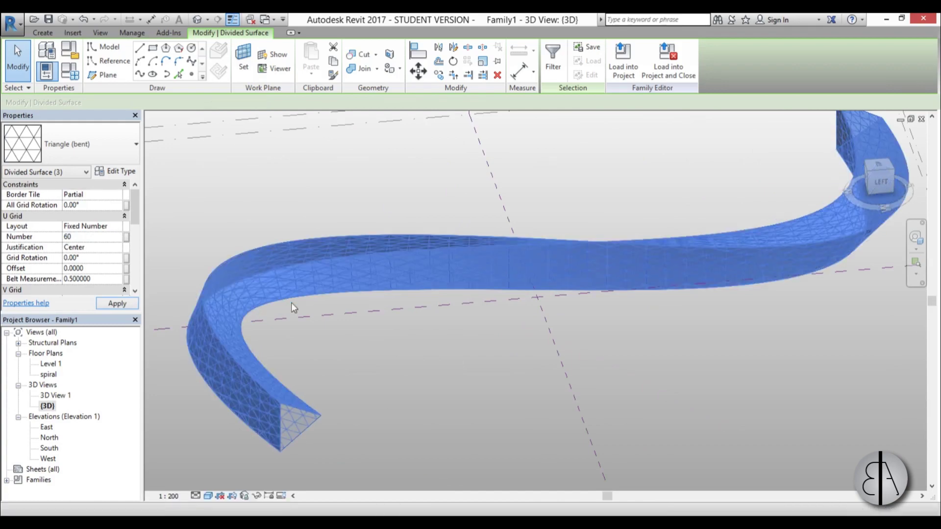
middle_click_drag(346, 340, 286, 235, "shift")
scroll(286, 235, "up", 3)
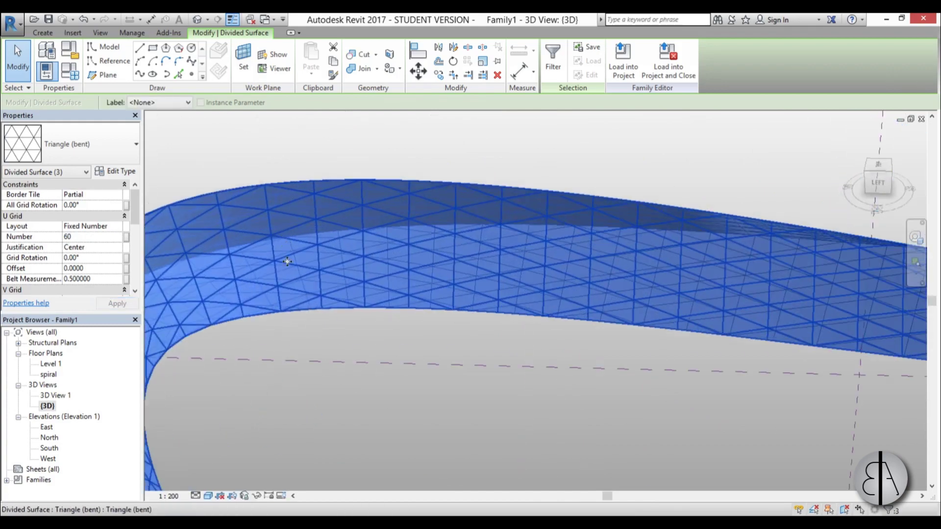
Step: Set the U grid number of the divided surfaces to 70 and check the pattern over the whole form
left_click(101, 237)
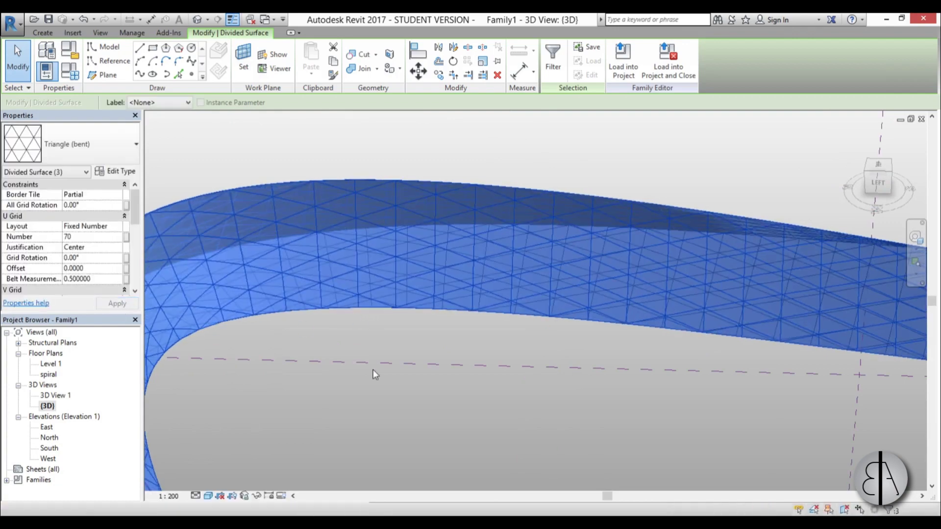
left_click(351, 360)
scroll(379, 284, "down", 3)
middle_click_drag(379, 284, 588, 396, "shift")
scroll(483, 370, "up", 5)
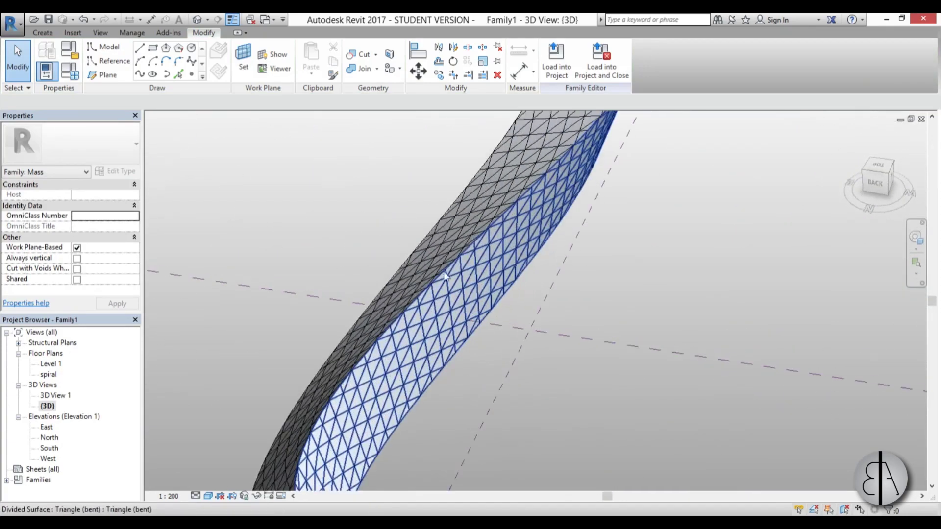
scroll(445, 296, "down", 5)
middle_click_drag(521, 361, 493, 331, "shift")
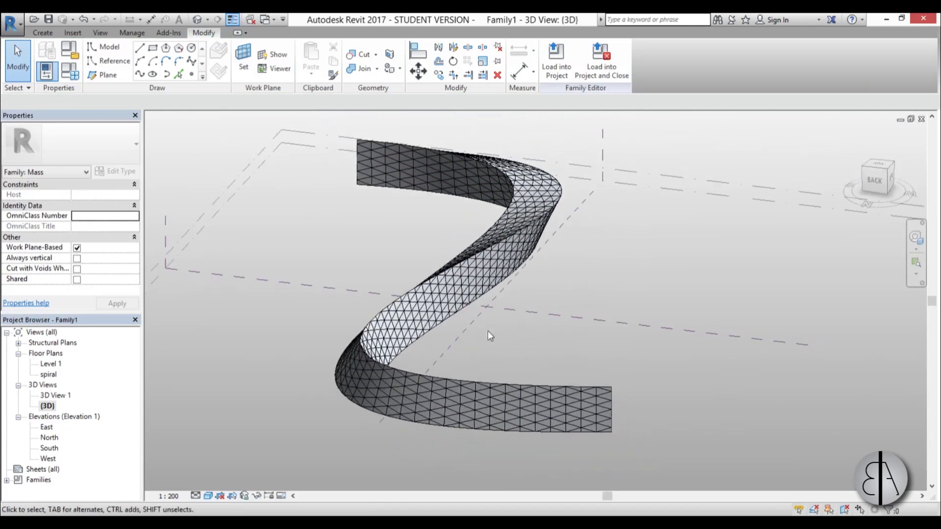
Step: Create a new family from the Metric Curtain Panel Pattern Based template in the English templates folder
left_click(13, 22)
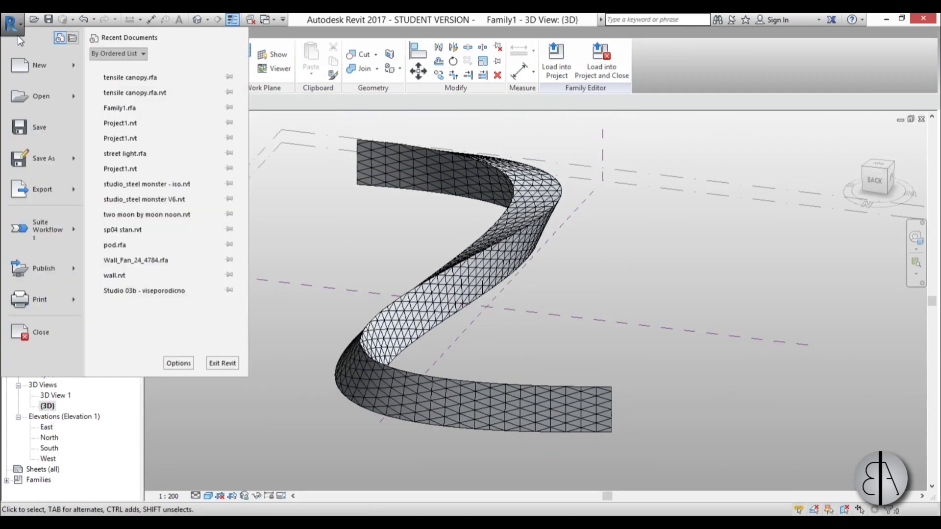
mouse_move(48, 79)
left_click(159, 104)
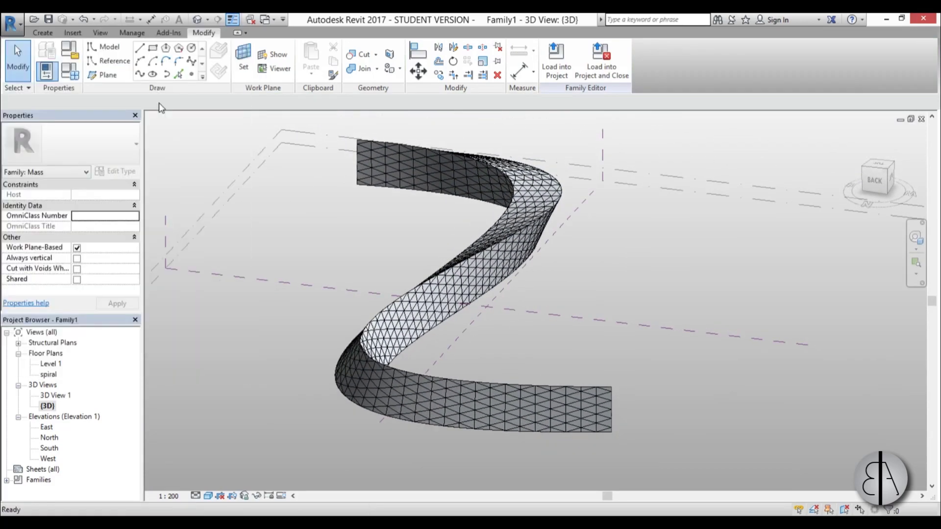
left_click(798, 96)
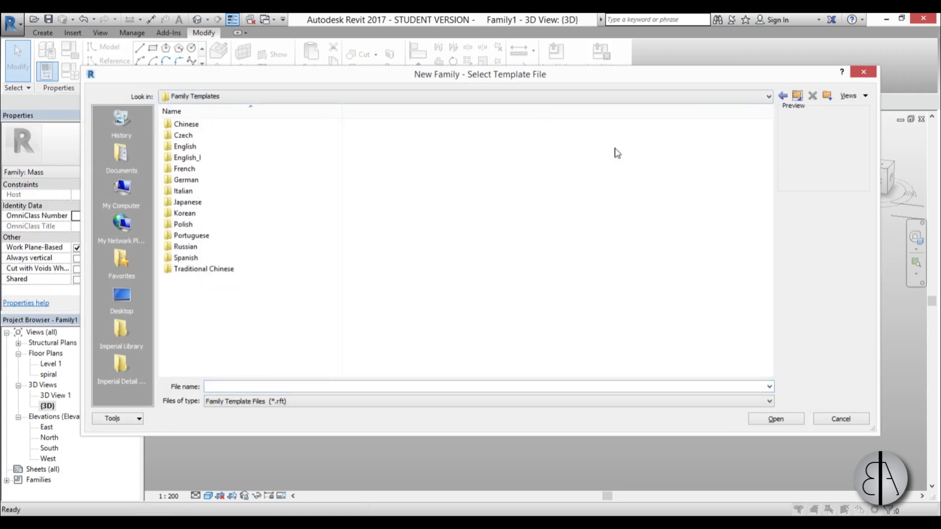
double_click(207, 145)
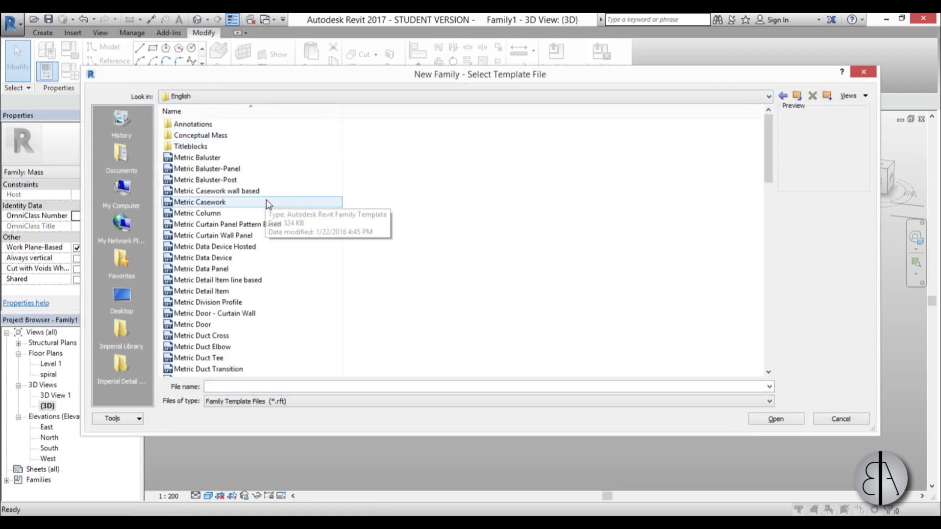
double_click(268, 226)
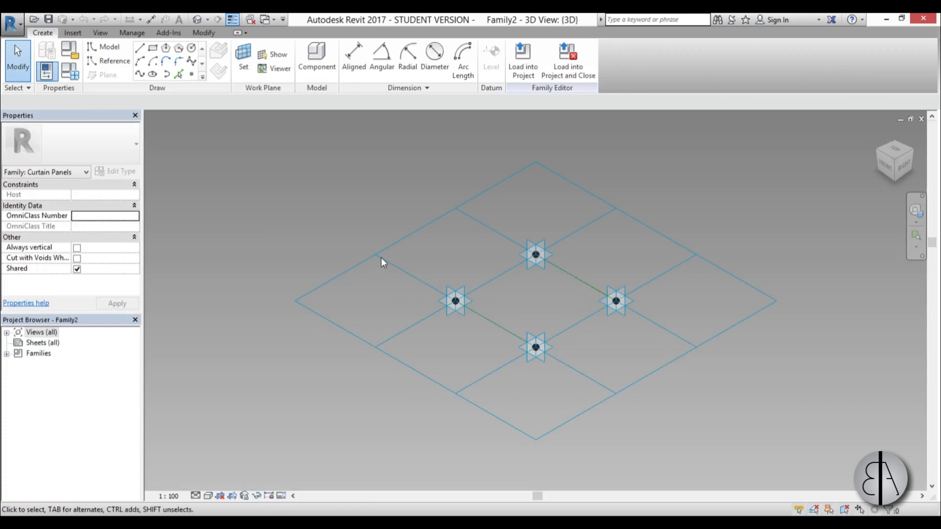
Step: Change the panel family's tile pattern grid from Rectangle to Triangle (bent)
left_click(551, 430)
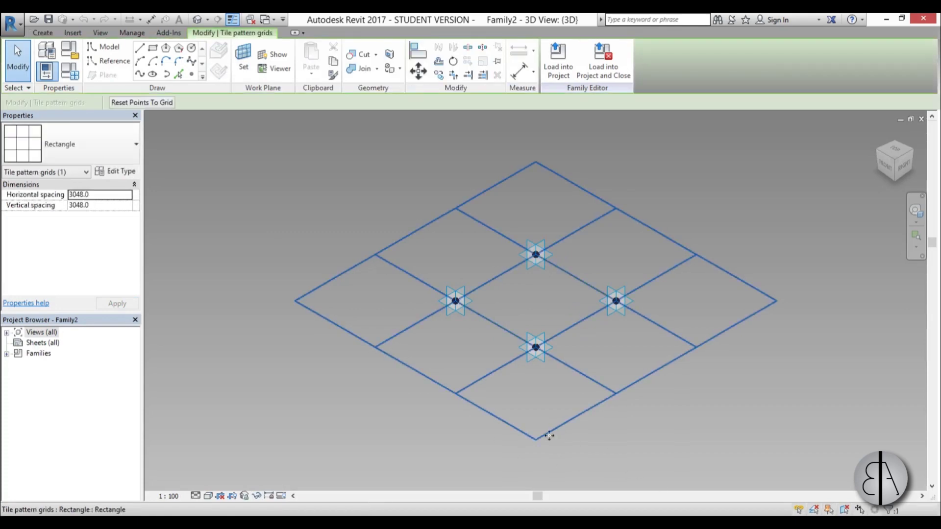
left_click(90, 137)
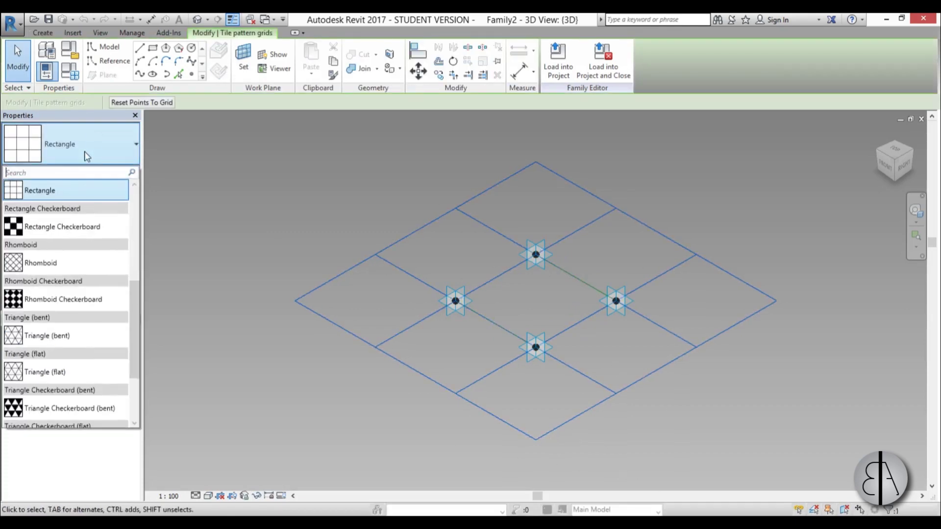
scroll(69, 293, "down", 2)
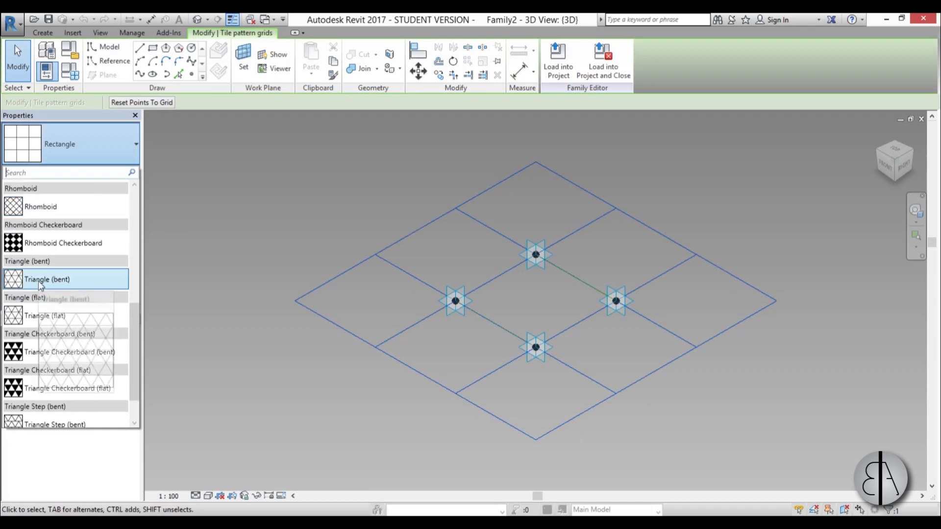
left_click(45, 282)
left_click(658, 400)
Step: Place a reference point near the middle of the reference line between points 1 and 2 of the triangular panel
middle_click_drag(659, 400, 592, 411, "shift")
left_click(579, 349)
scroll(593, 382, "up", 3)
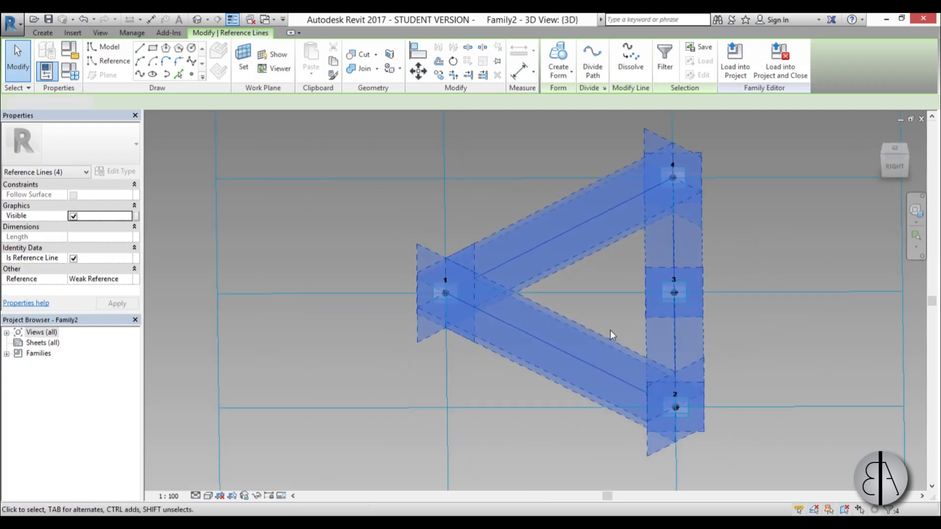
key("Escape")
left_click(195, 76)
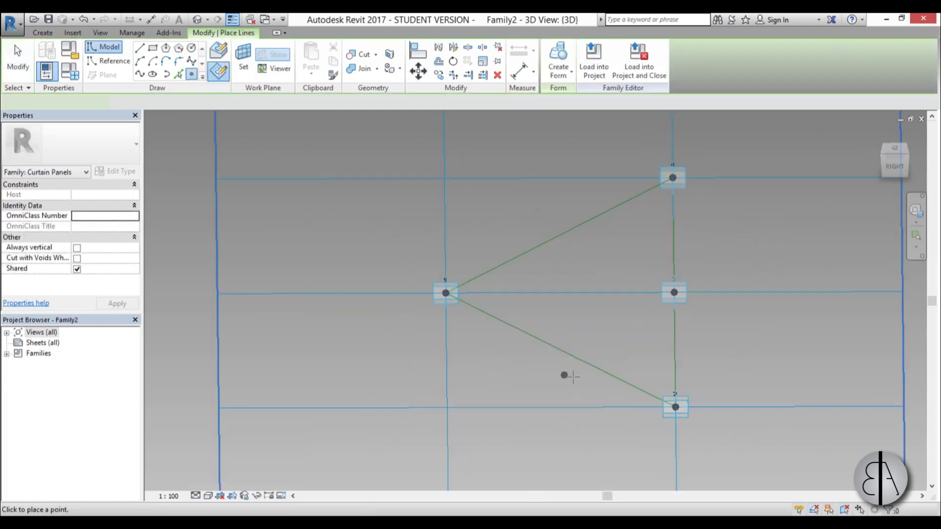
left_click(559, 349)
mouse_move(559, 348)
middle_mouse_down("shift")
mouse_move(533, 385)
mouse_move(542, 337)
mouse_move(535, 364)
middle_mouse_up("shift")
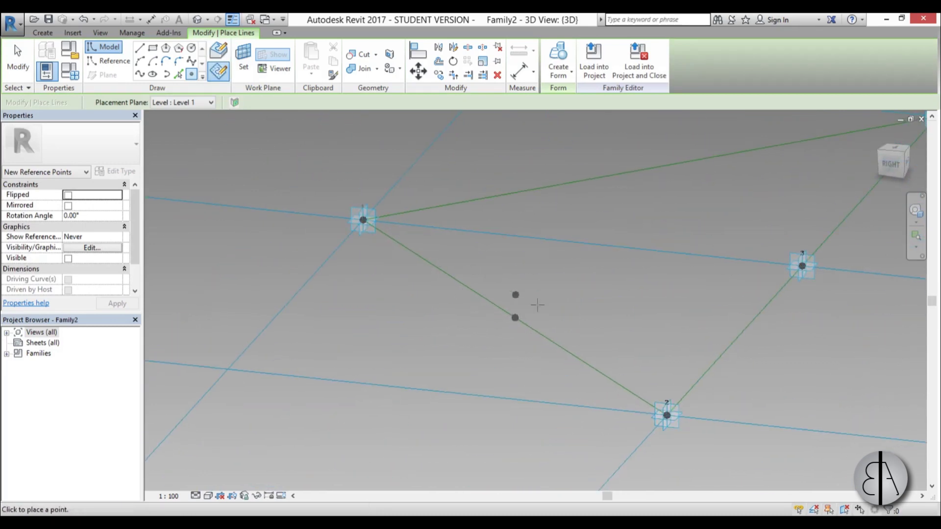
Step: Try to set the plane of the reference point between points 1 and 2 as the work plane
left_click(244, 59)
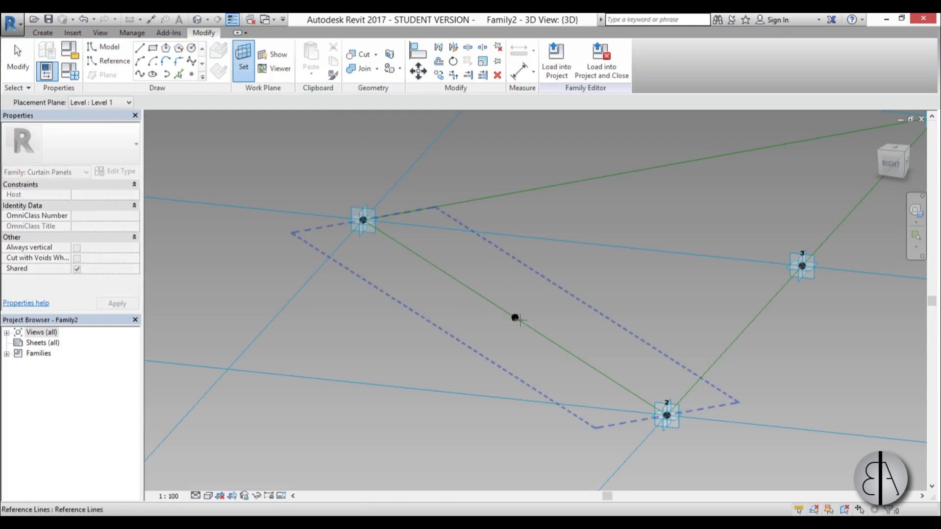
middle_click_drag(515, 317, 494, 383, "shift")
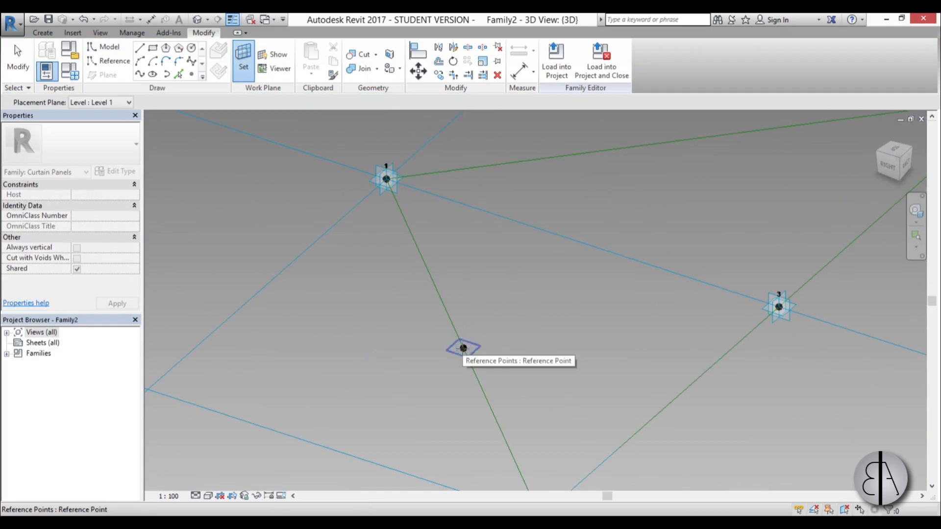
left_click(461, 349)
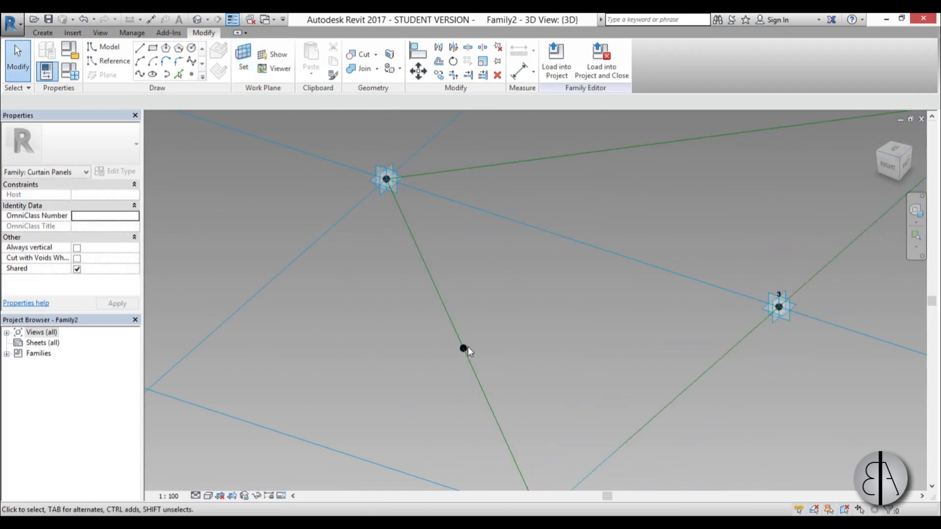
Step: Replace the reference point with a new one hosted near the middle of the reference line between points 1 and 2
left_click(464, 349)
key("Delete")
left_click(108, 60)
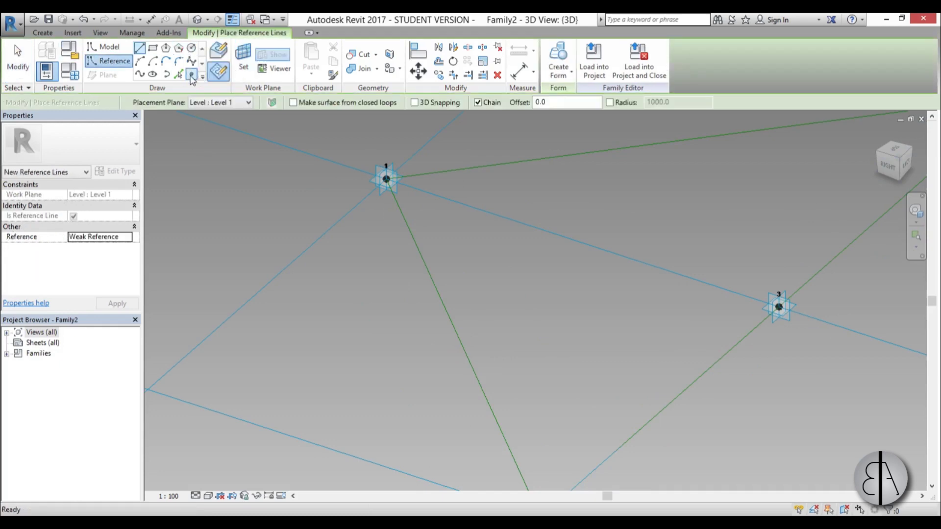
left_click(464, 349)
middle_click_drag(297, 261, 450, 316, "shift")
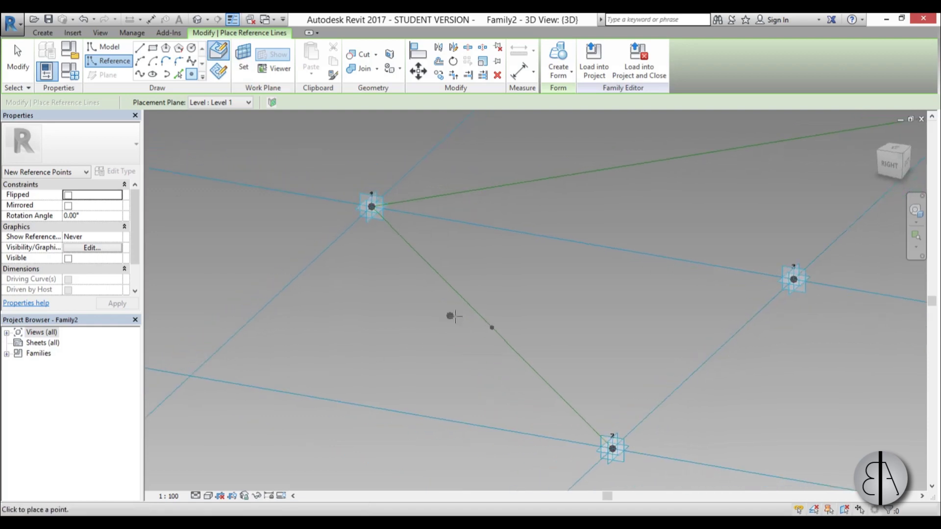
Step: Set the work plane to the new reference point on the line between points 1 and 2
left_click(106, 48)
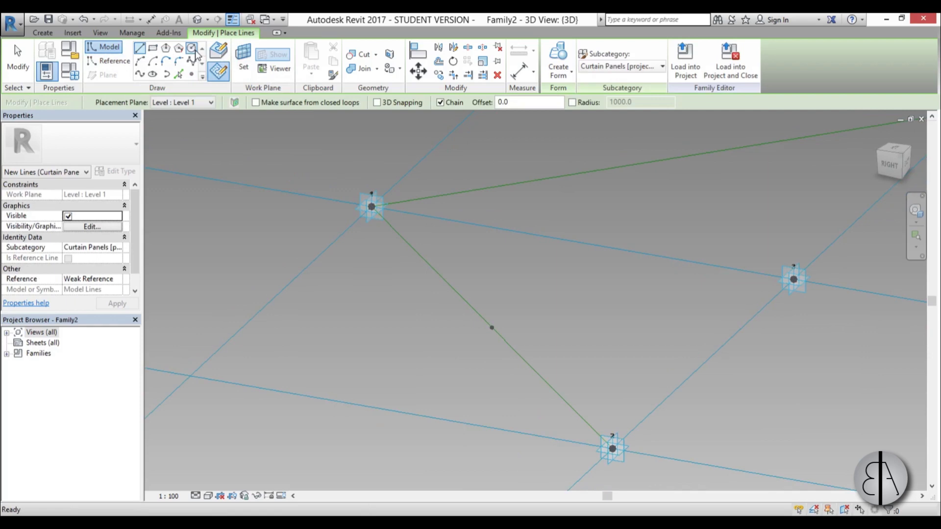
key("Escape")
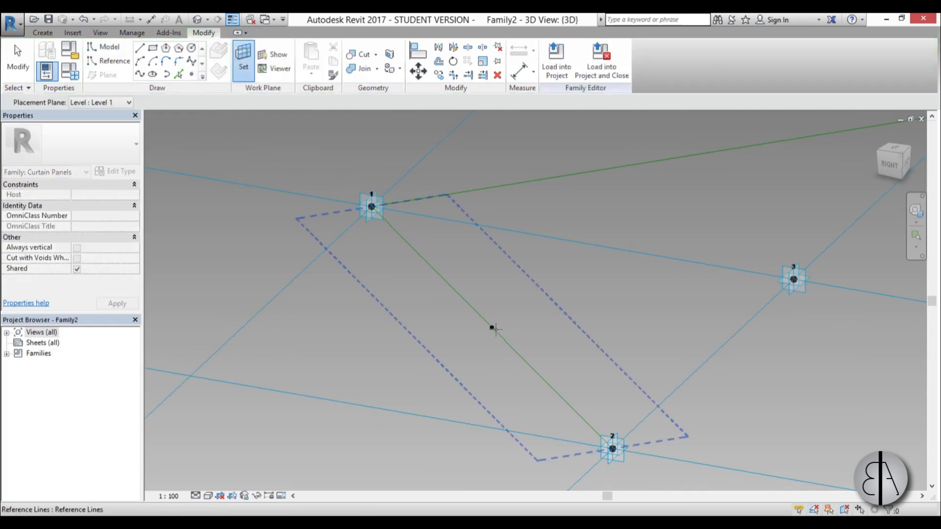
left_click(492, 328)
middle_click_drag(462, 350, 447, 253, "shift")
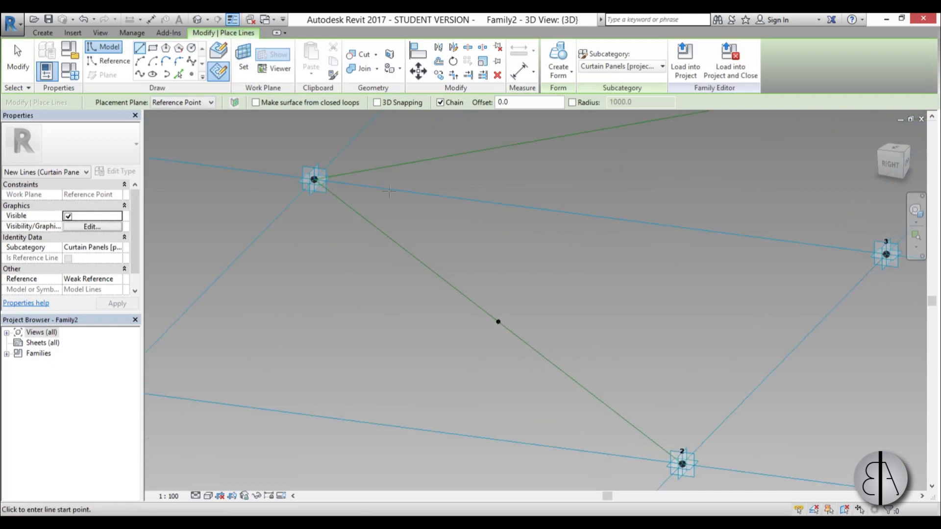
Step: Draw a model-line circle with a radius of about 120 mm centred on the reference point in its work plane
left_click(192, 49)
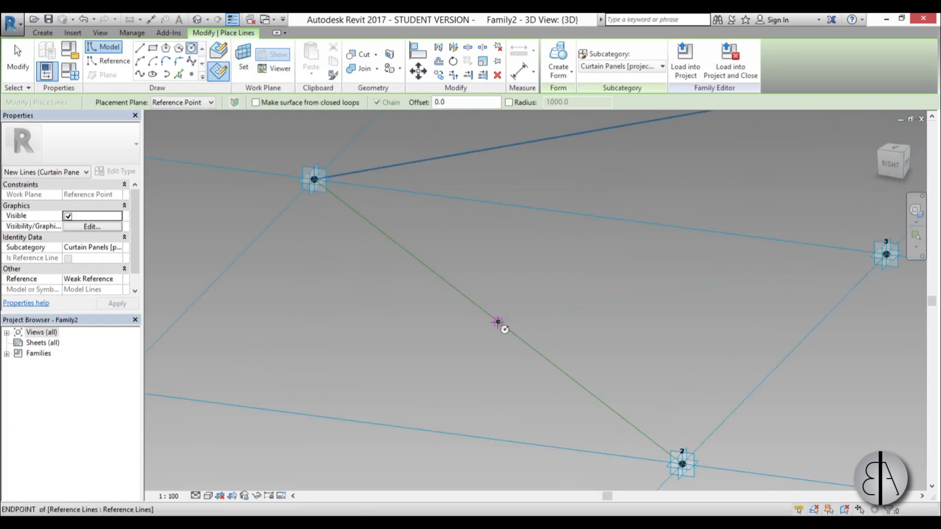
left_click(497, 322)
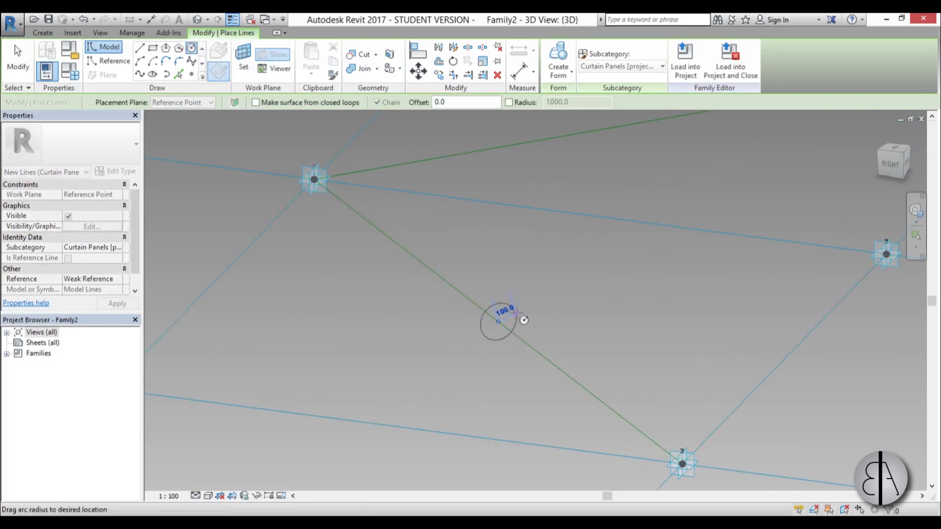
left_click(519, 314)
middle_click_drag(382, 372, 463, 352, "shift")
scroll(489, 340, "up", 3)
key("Escape")
key("Escape")
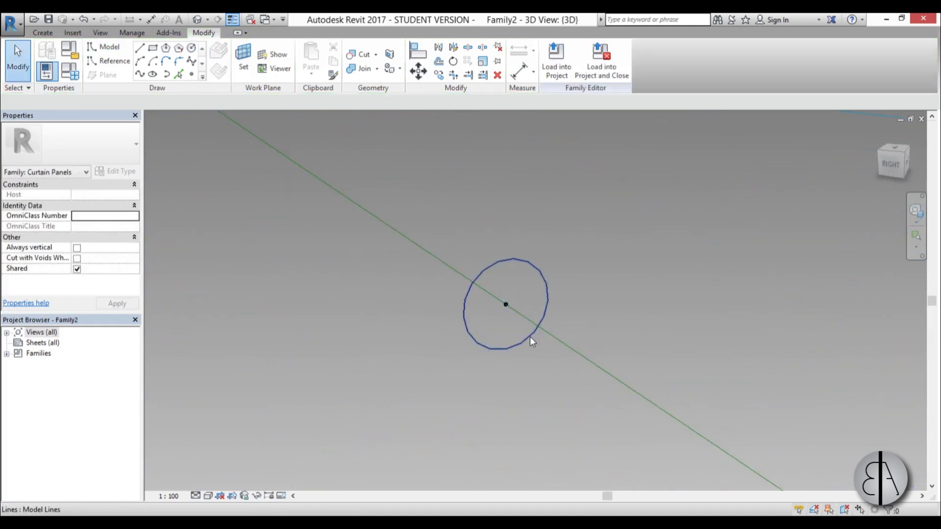
Step: Set the circle's radius to 80 mm
left_click(528, 316)
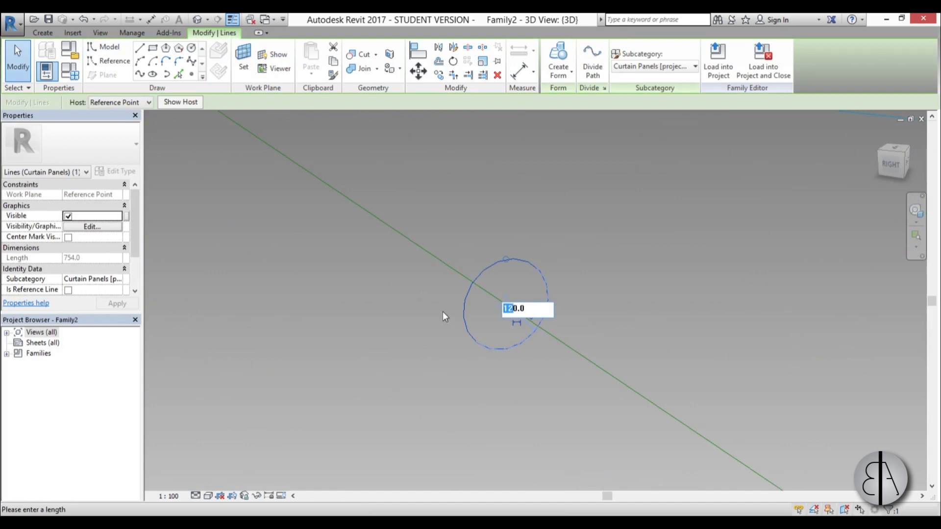
type("8")
key("Return")
scroll(410, 361, "down", 4)
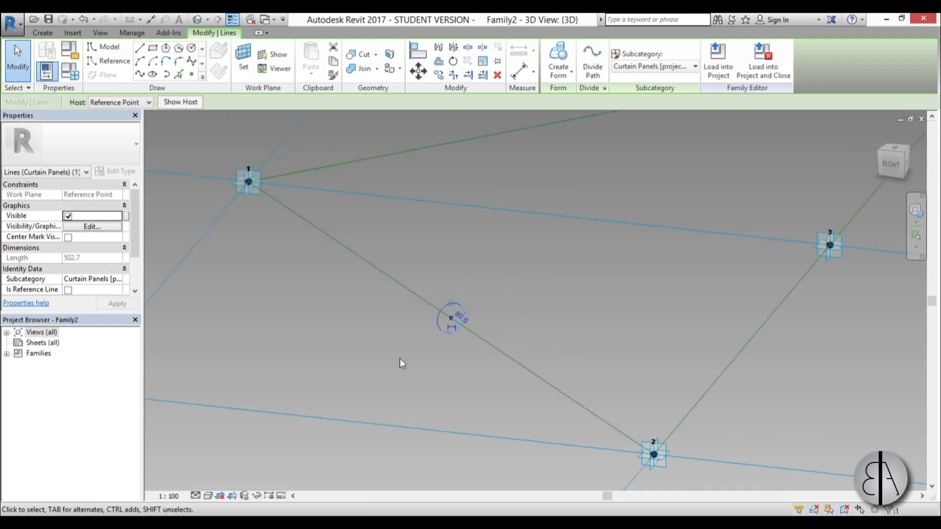
Step: Create a solid tube form by sweeping the circle along the chain of triangular panel reference lines
scroll(514, 274, "down", 2)
key("Tab")
left_click(501, 322, "ctrl")
scroll(481, 297, "up", 2)
left_click(557, 59)
scroll(485, 305, "down", 4)
middle_click_drag(402, 336, 453, 388, "shift")
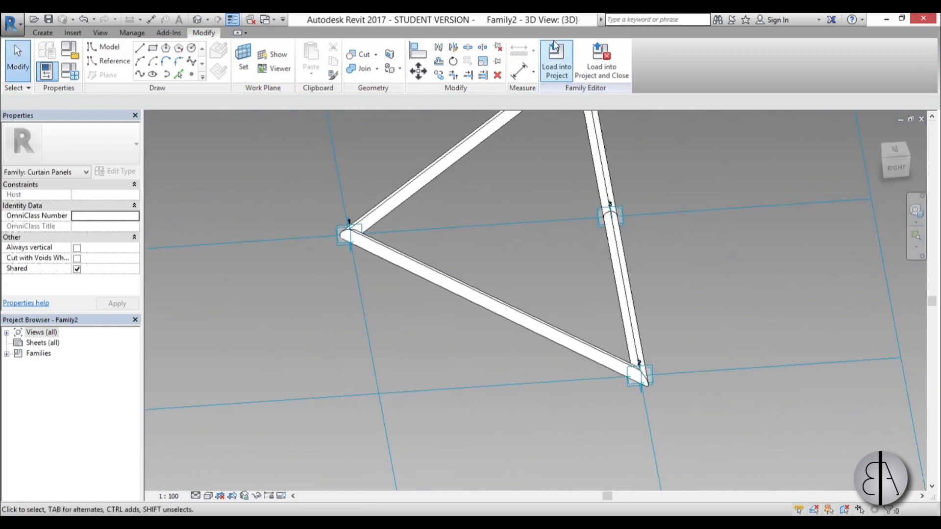
Step: Load the tubular panel family into the mass family Family1 and open its {3D} view
left_click(557, 75)
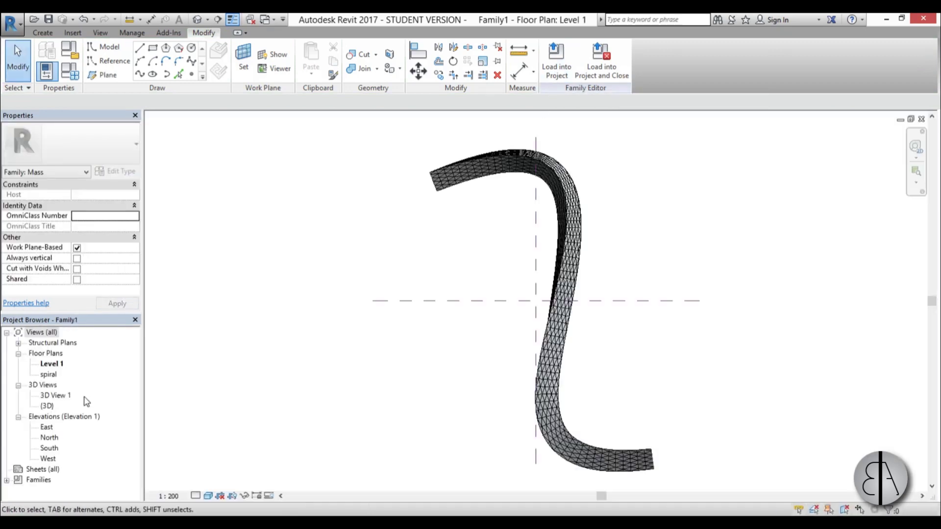
double_click(47, 406)
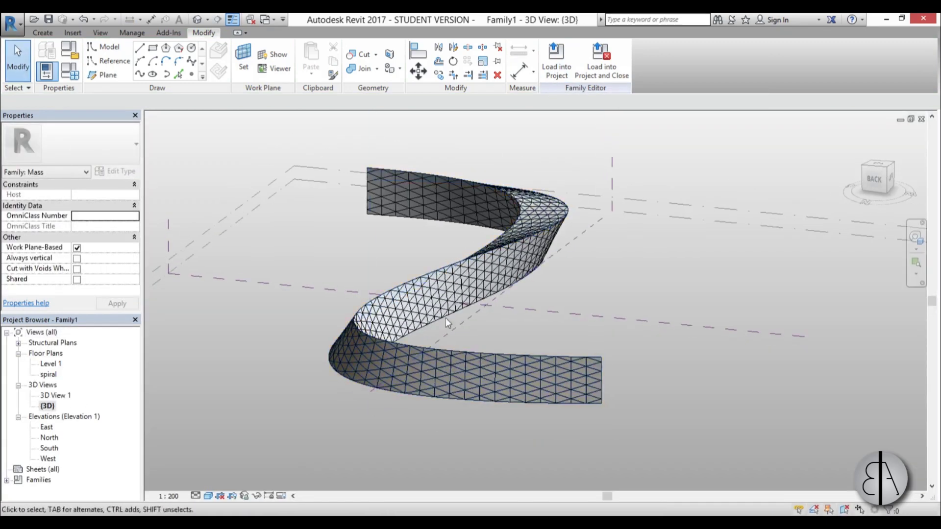
Step: Select all three divided surfaces of the twisting form and change their type from Triangle (bent) to the Family2 panel
left_click(441, 308)
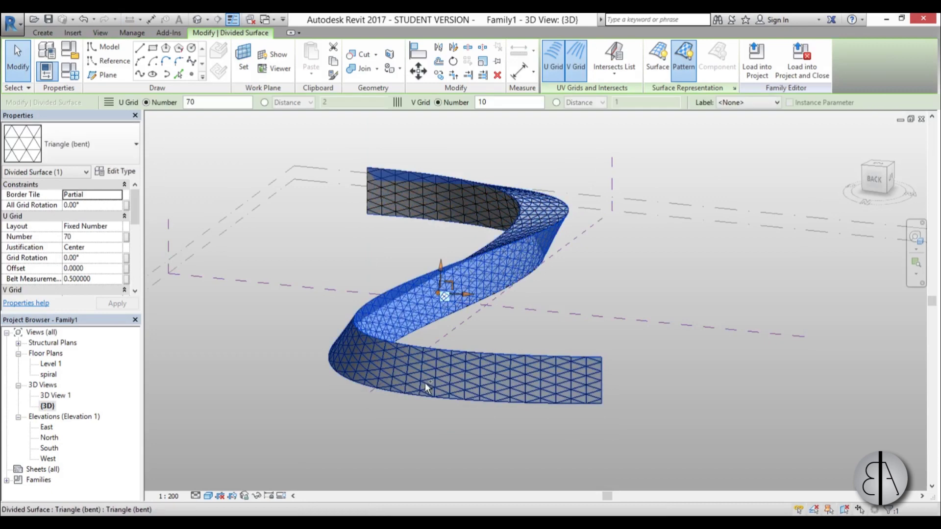
middle_click_drag(323, 385, 384, 382, "shift")
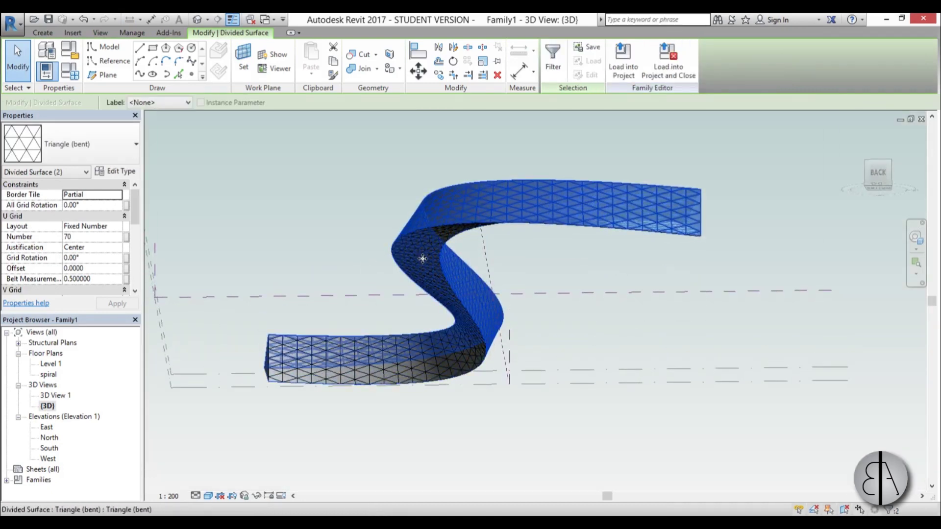
middle_click_drag(426, 294, 341, 338, "shift")
left_click(564, 330, "ctrl")
middle_click_drag(425, 369, 303, 472, "shift")
left_click(56, 149)
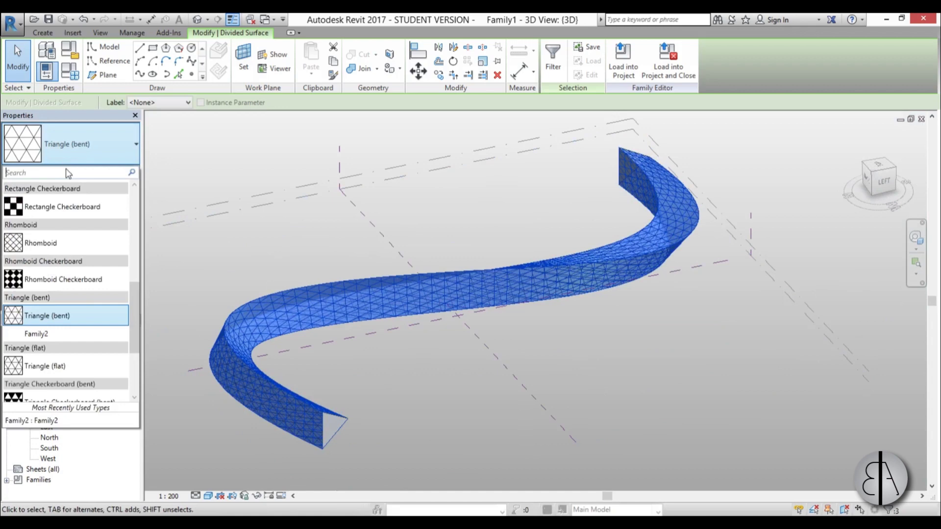
left_click(29, 335)
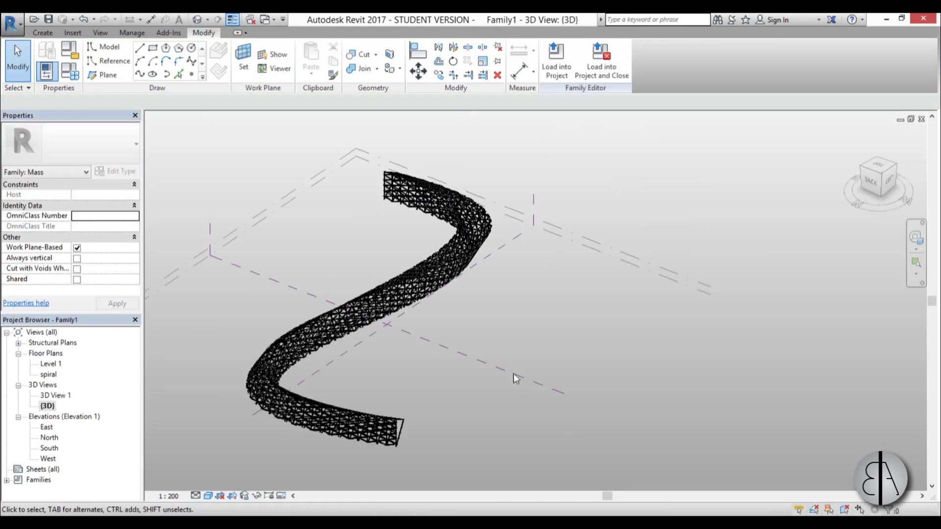
middle_click_drag(434, 381, 524, 363, "shift")
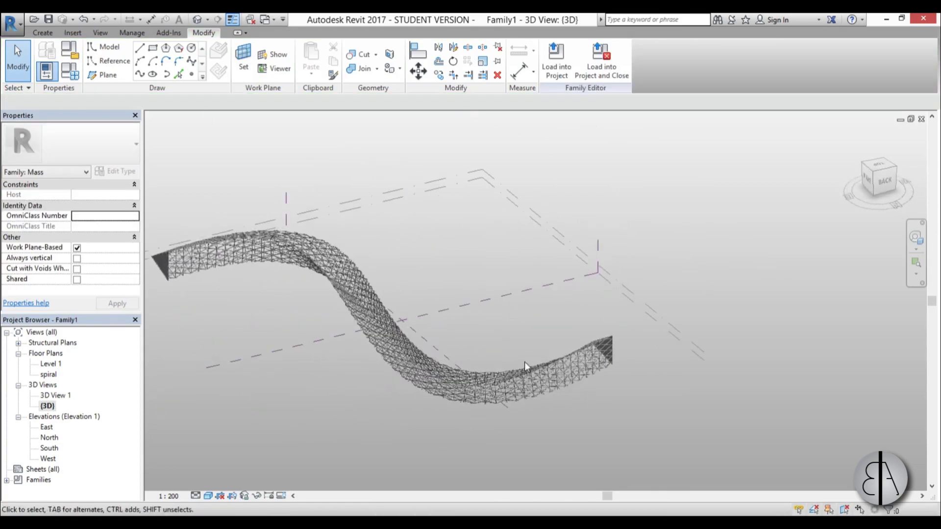
middle_click_drag(386, 397, 462, 395)
scroll(390, 393, "up", 2)
scroll(463, 392, "down", 1)
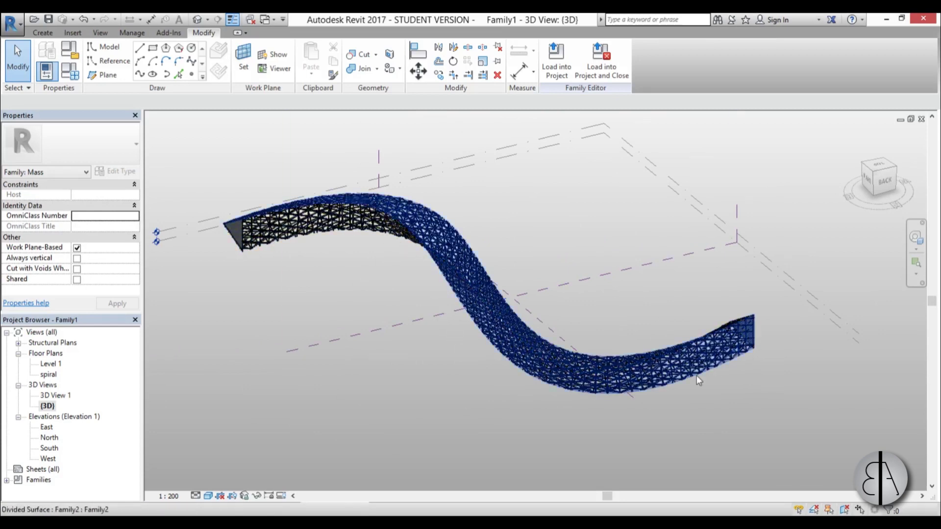
mouse_move(205, 174)
middle_mouse_down()
mouse_move(219, 178)
mouse_move(208, 175)
middle_mouse_up()
Step: Create a new project from the Architectural Template without saving the family first
left_click(17, 33)
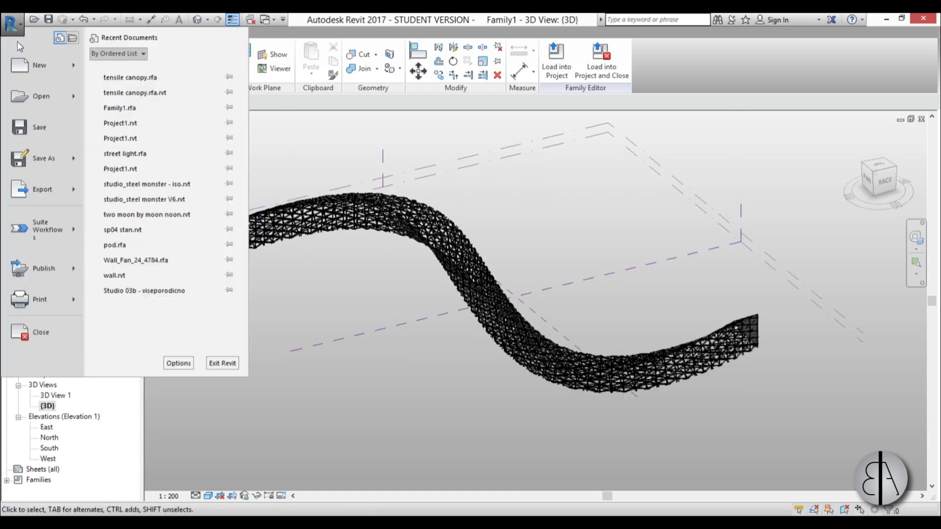
mouse_move(24, 60)
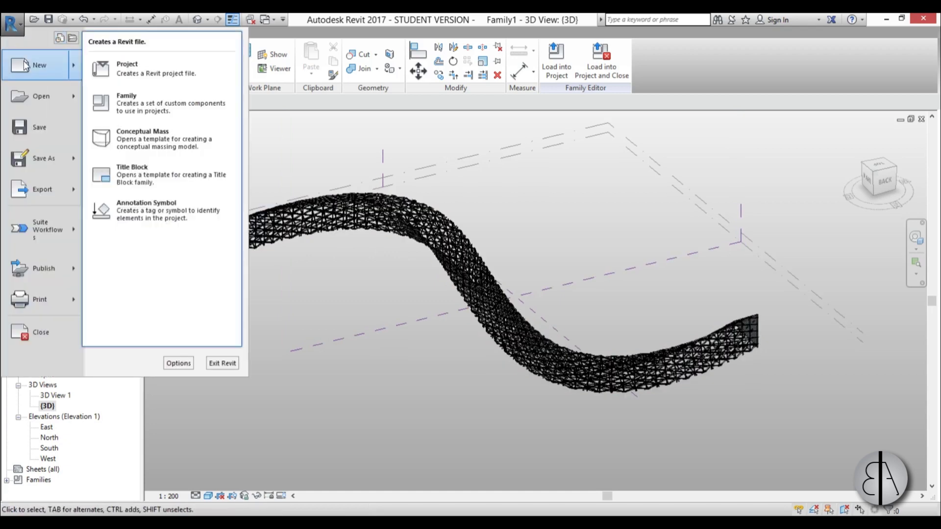
left_click(137, 70)
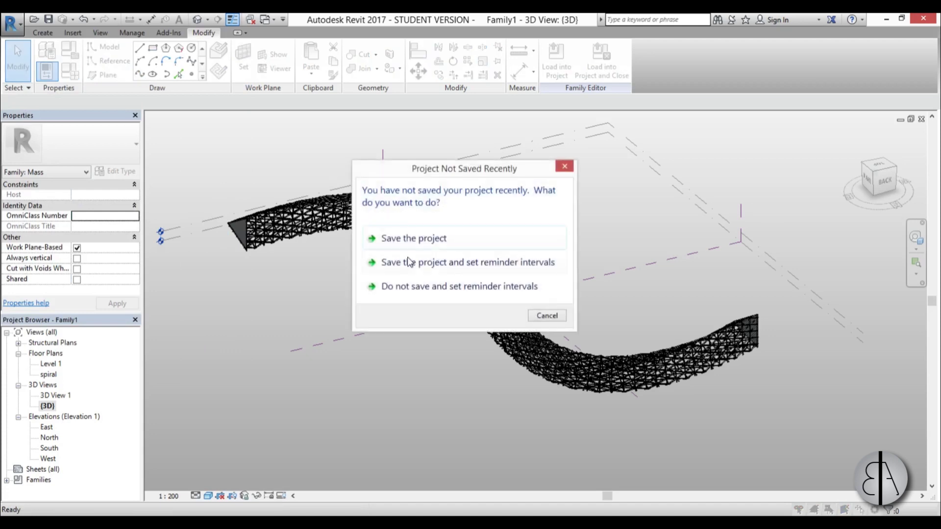
left_click(544, 315)
left_click(363, 215)
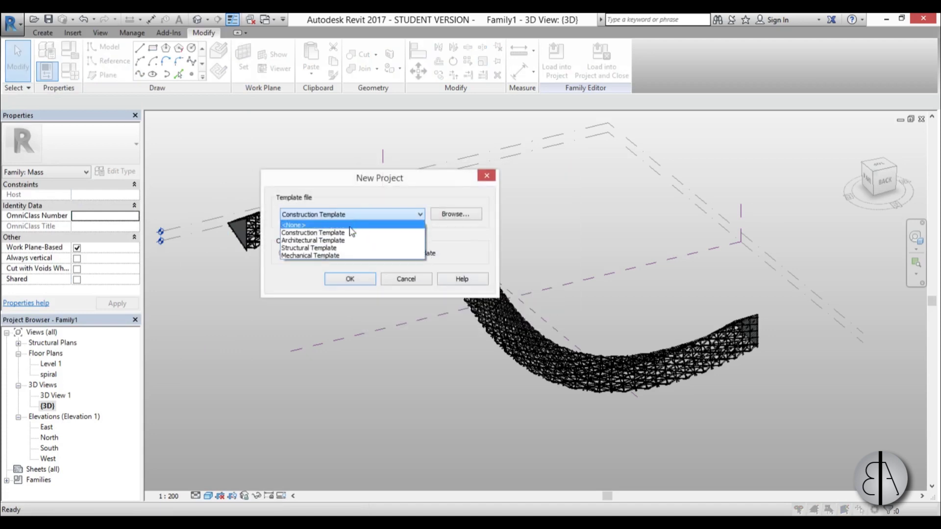
left_click(339, 241)
left_click(350, 279)
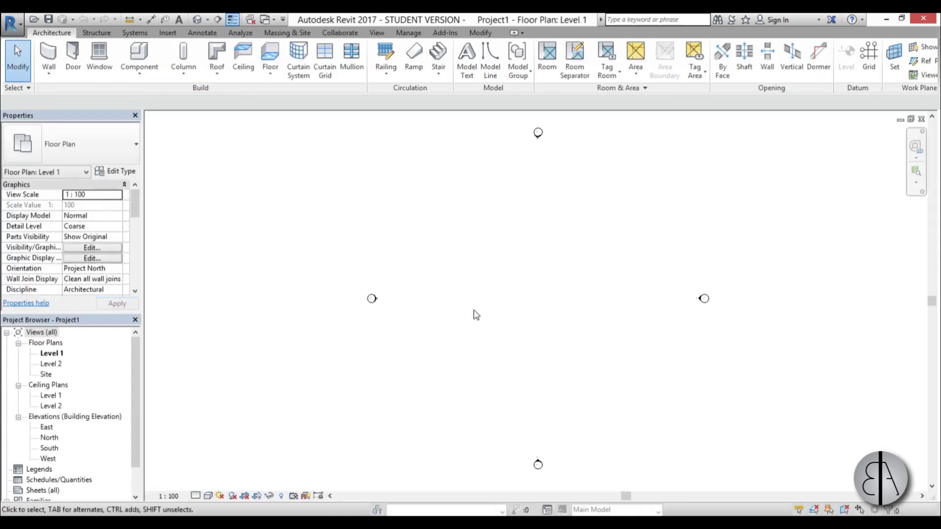
middle_click_drag(544, 318, 495, 322)
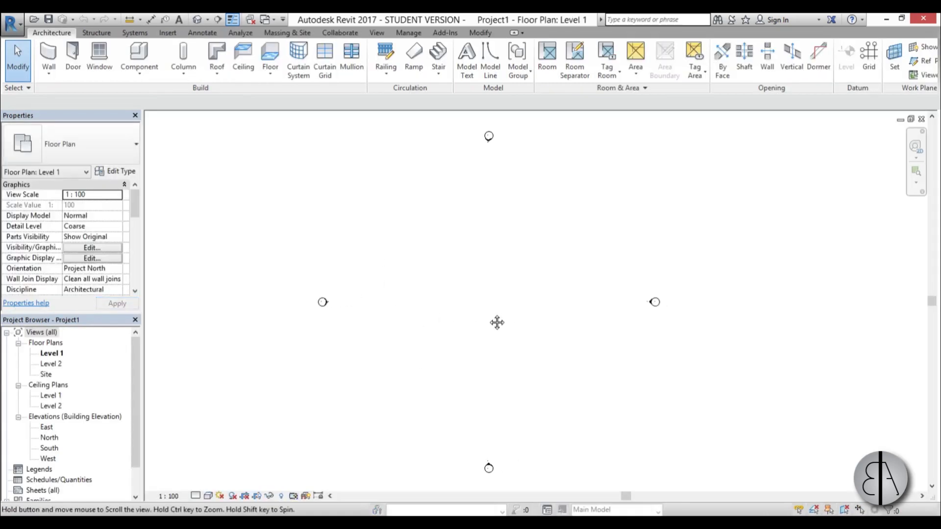
Step: Return to the mass family Family1 and load it into Project1 only
left_click(265, 19)
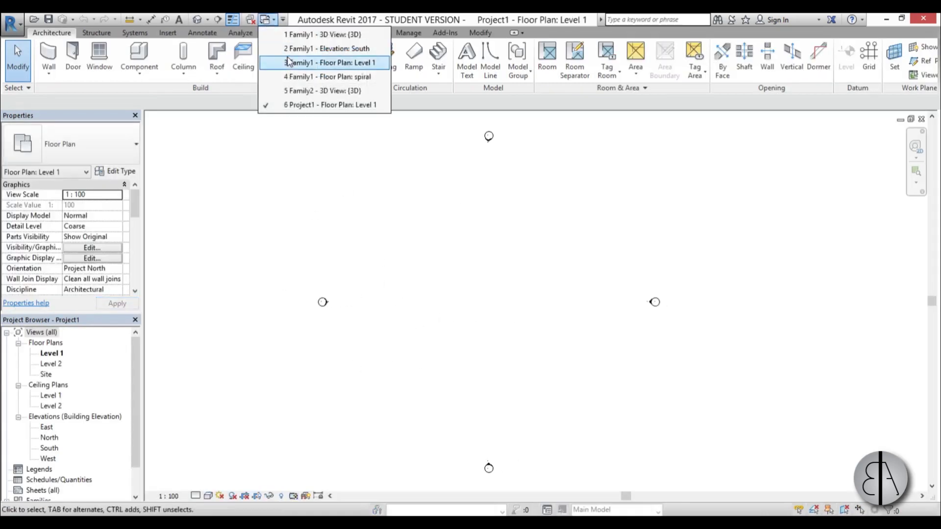
left_click(290, 90)
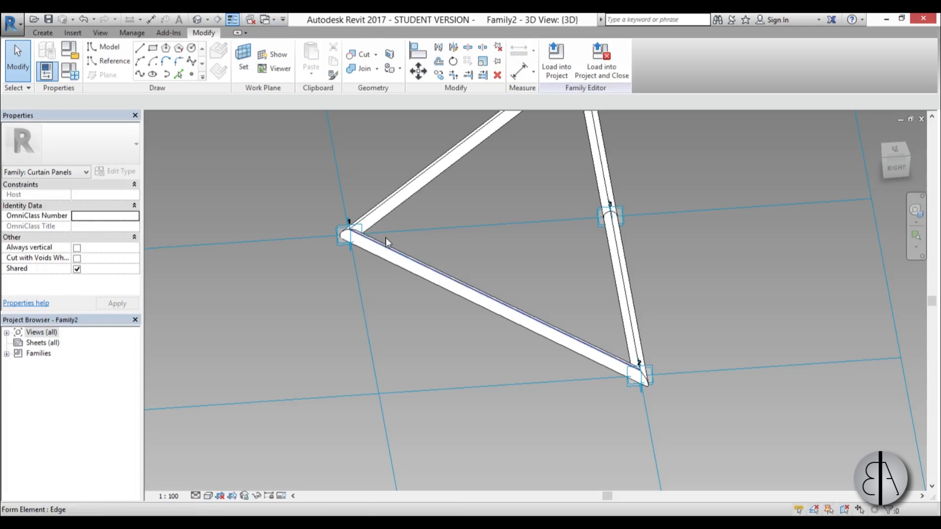
left_click(265, 20)
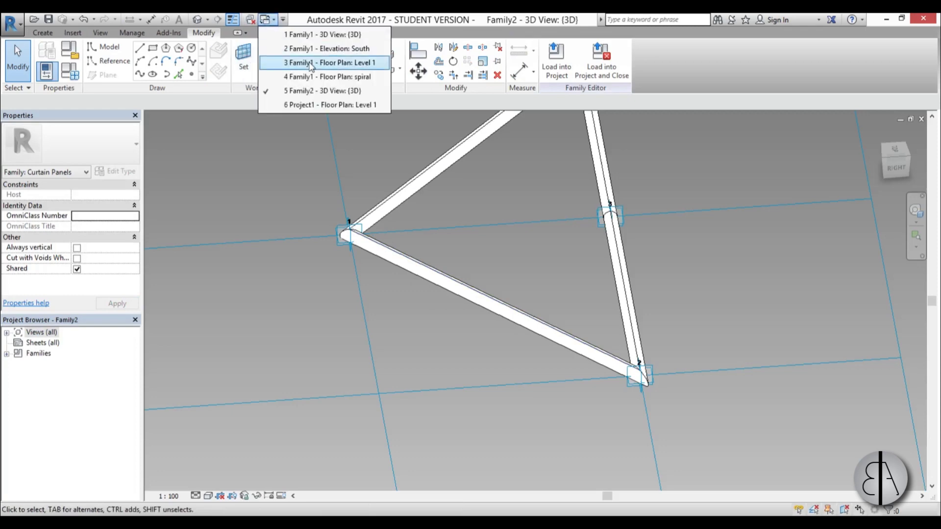
left_click(294, 63)
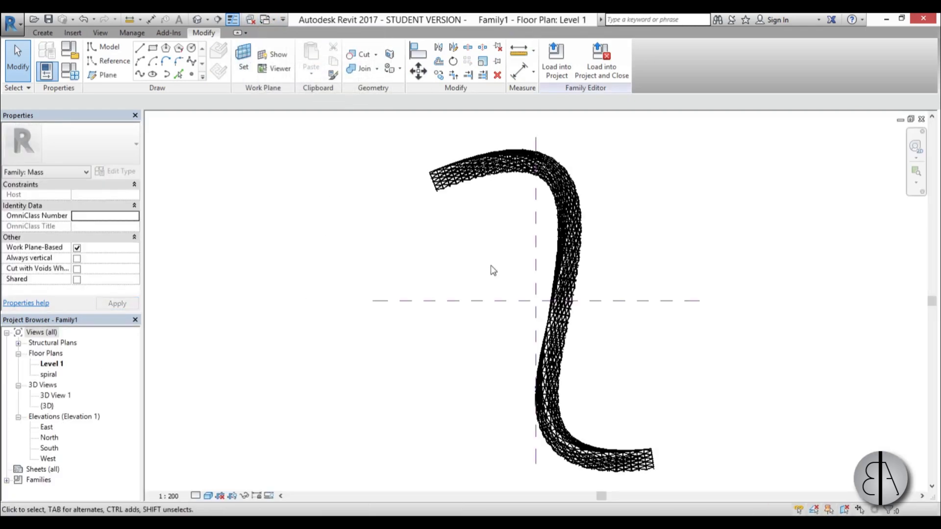
left_click(559, 76)
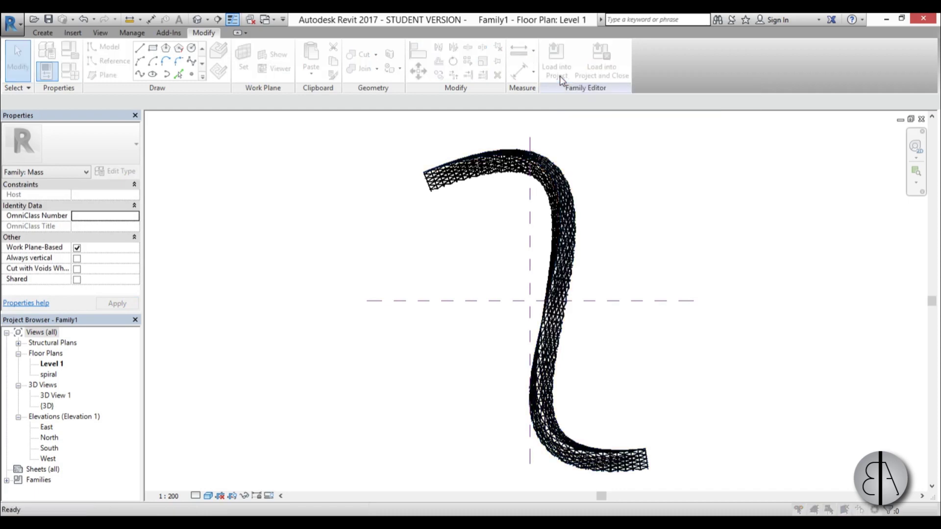
left_click(511, 265)
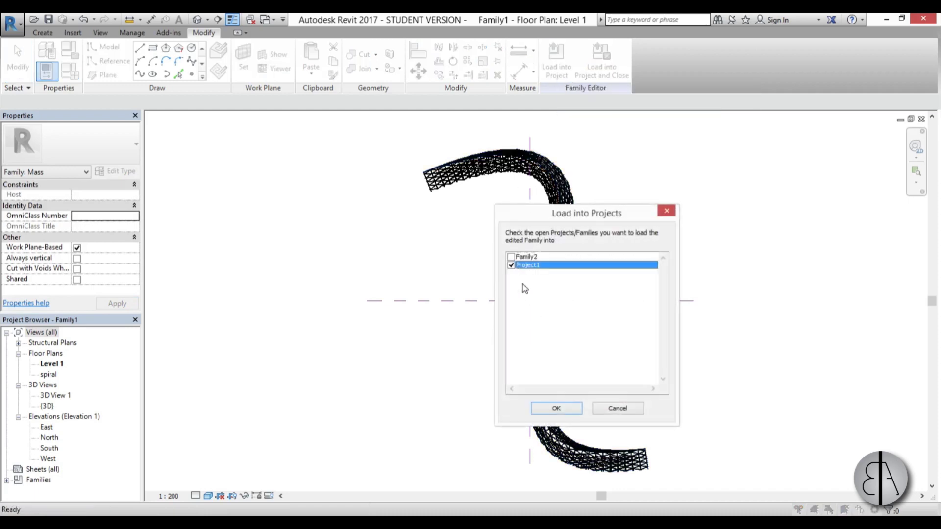
left_click(553, 410)
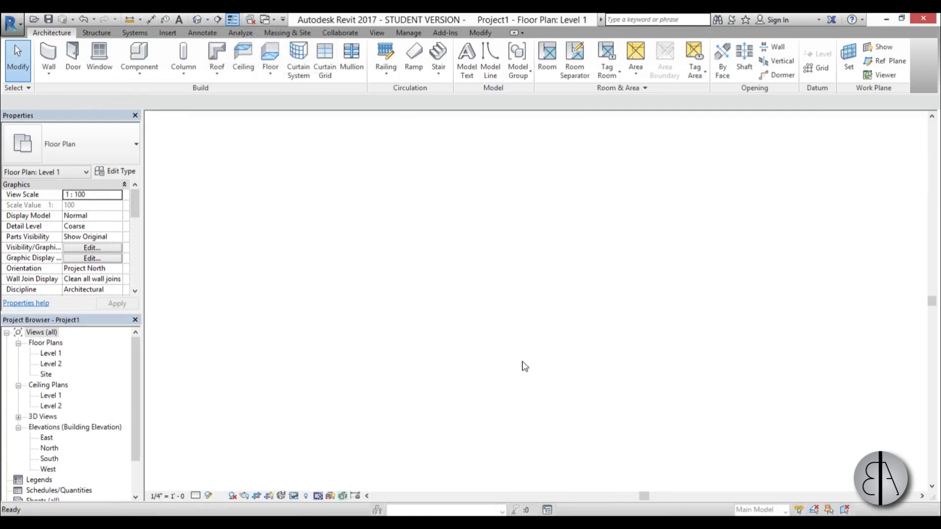
Step: Open the Level 1 floor plan and set its view range cut plane offset to 10
middle_click_drag(556, 374, 534, 426, "shift")
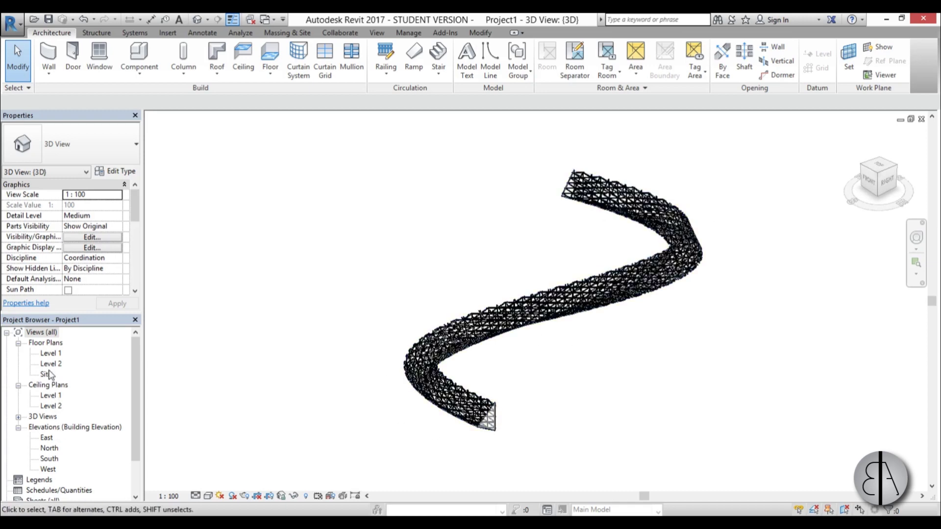
double_click(51, 354)
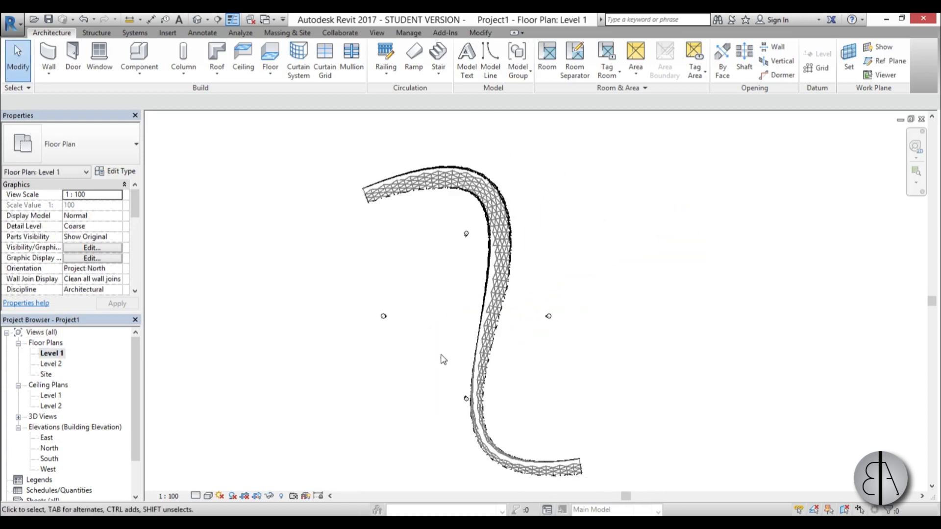
key("v")
key("r")
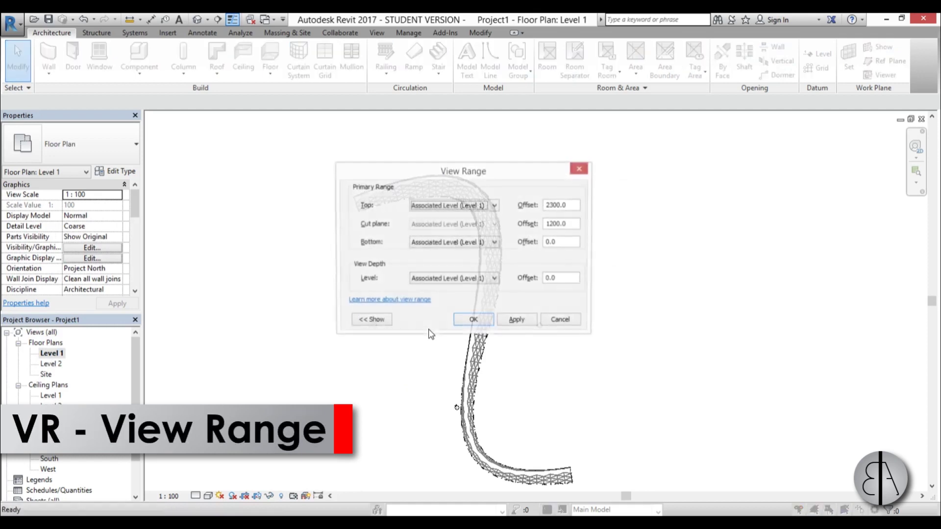
left_click_drag(477, 175, 478, 187)
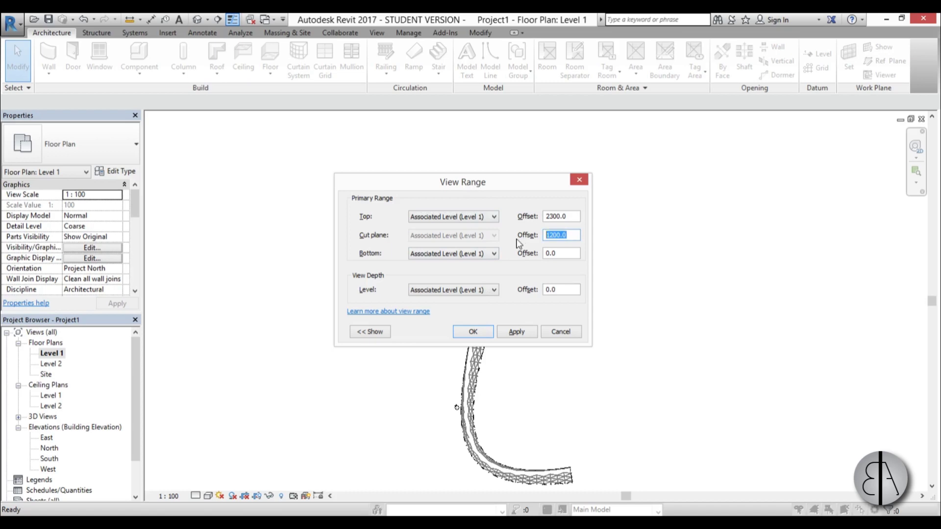
left_click(513, 330)
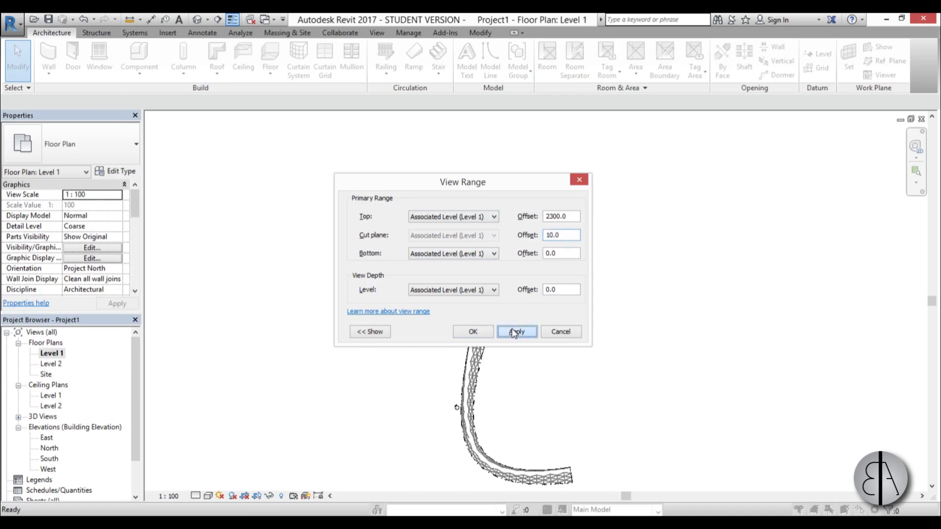
left_click(473, 332)
Step: Examine where the twisting mass is cut along its whole length in the Level 1 plan
scroll(297, 226, "up", 5)
scroll(298, 226, "up", 1)
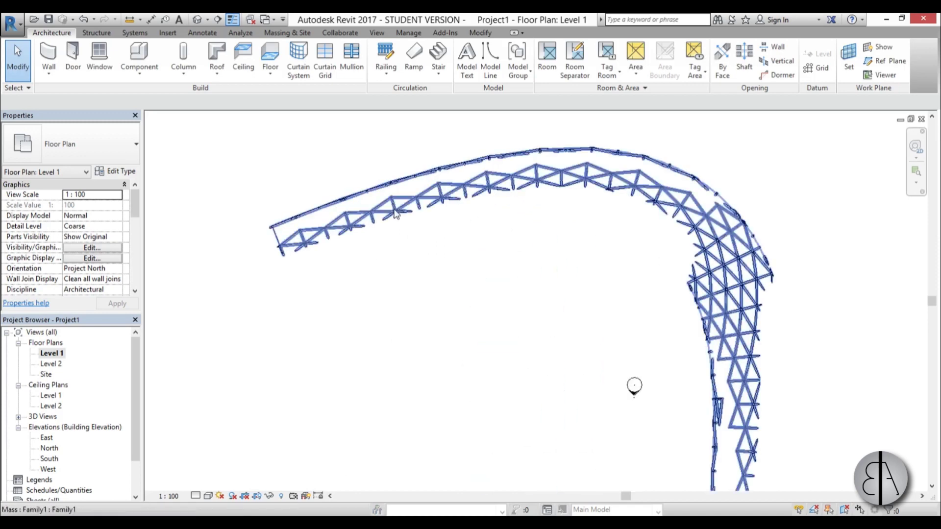
scroll(740, 336, "down", 2)
middle_click_drag(742, 346, 535, 171)
scroll(536, 170, "down", 3)
scroll(450, 369, "up", 4)
middle_click_drag(449, 365, 549, 406)
scroll(544, 400, "down", 3)
middle_click_drag(460, 290, 458, 370)
scroll(458, 370, "down", 2)
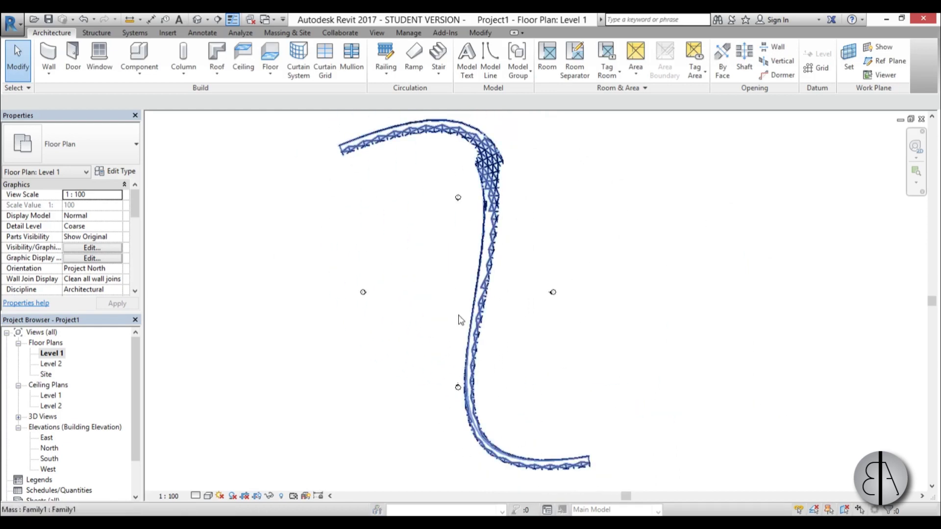
scroll(385, 131, "up", 2)
scroll(274, 196, "up", 2)
scroll(271, 221, "up", 2)
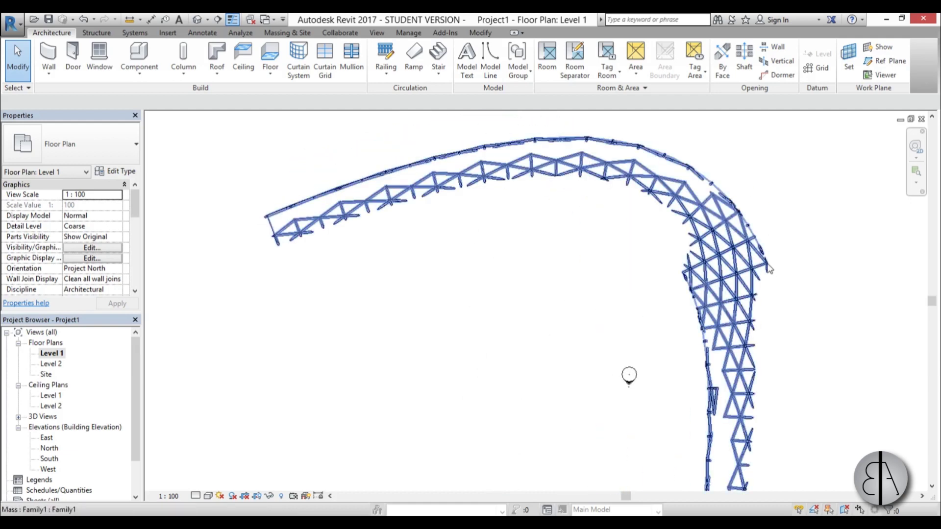
Step: Start a Generic 150mm floor on Level 1 and draw a straight boundary line across the upper end of the tube
middle_click_drag(500, 273, 458, 265)
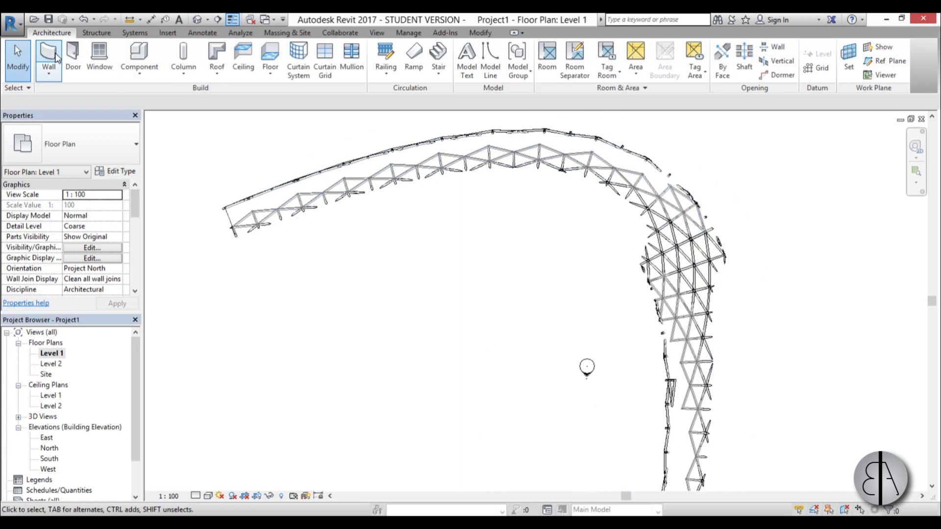
left_click(270, 55)
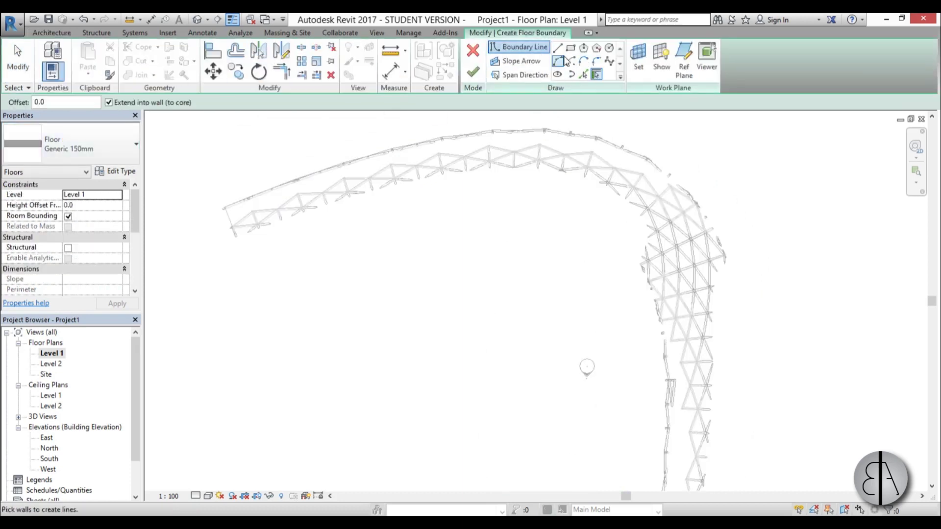
scroll(215, 204, "up", 3)
left_click(202, 205)
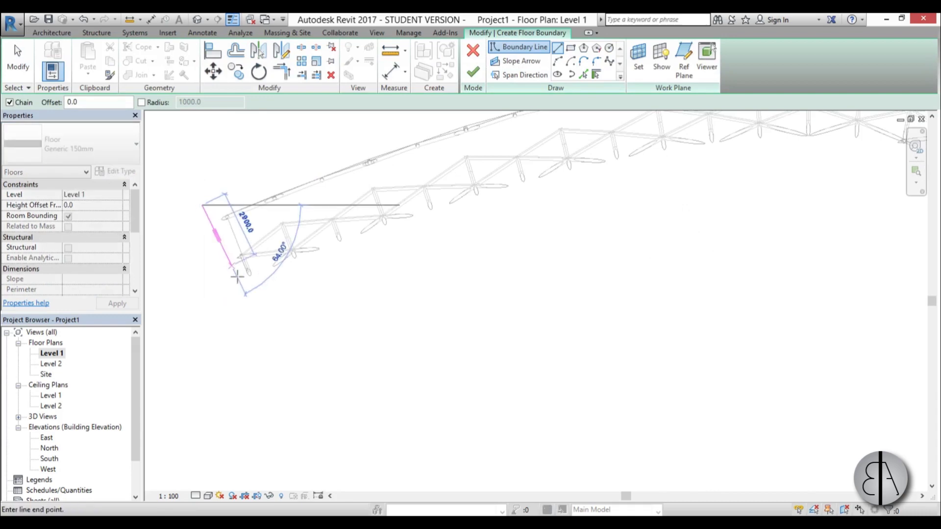
Step: Trace a spline floor boundary from that end line along the inner side of the upper arm and around the upper bend
left_click(608, 62)
scroll(294, 311, "down", 4)
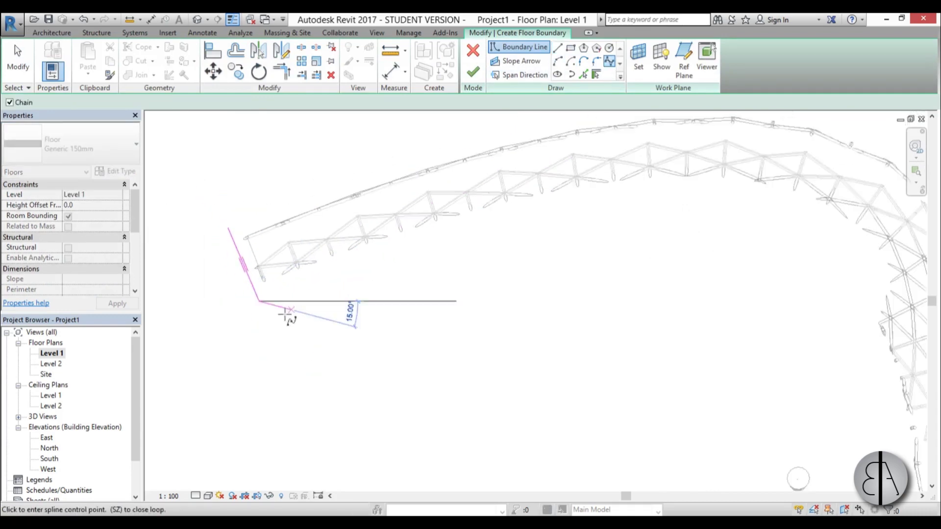
scroll(361, 290, "up", 5)
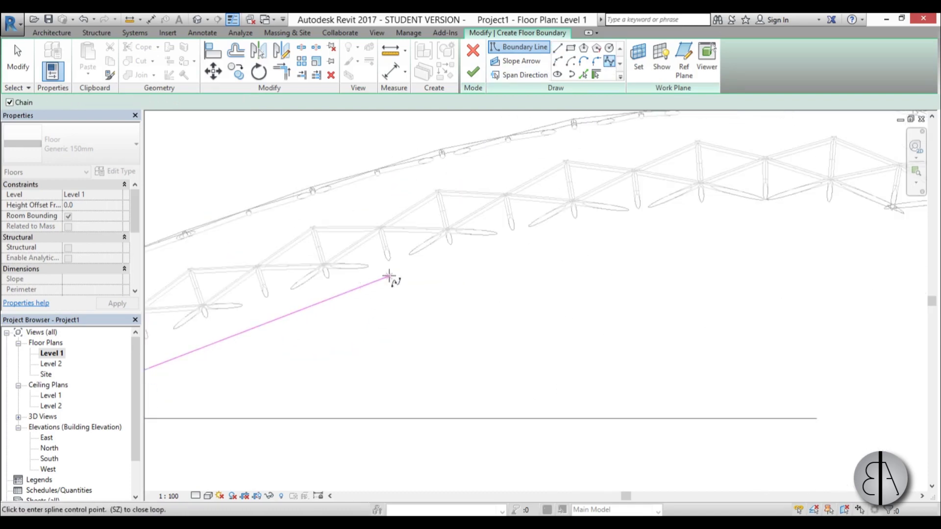
left_click(389, 276)
left_click(689, 217)
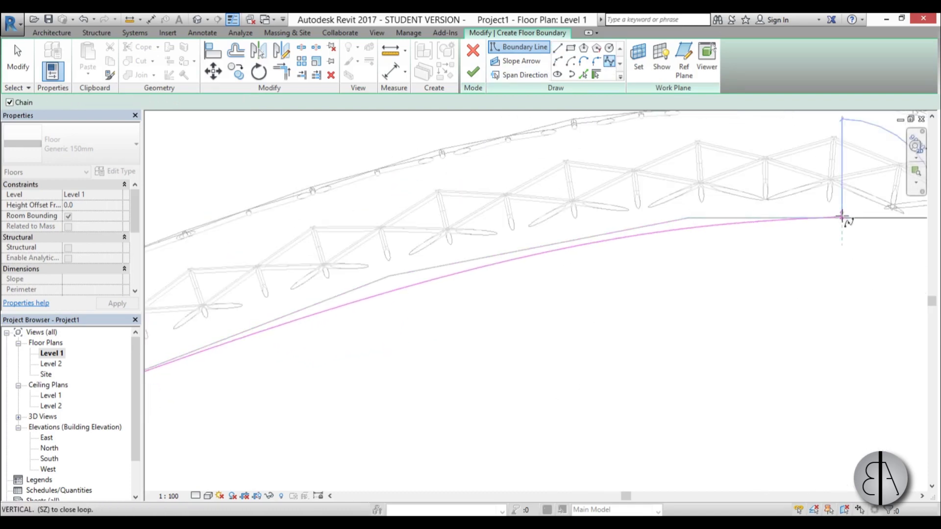
middle_click_drag(822, 288, 421, 190)
left_click(537, 160)
left_click(606, 217)
left_click(662, 415)
middle_click_drag(681, 468, 407, 182)
left_click(419, 223)
left_click(421, 351)
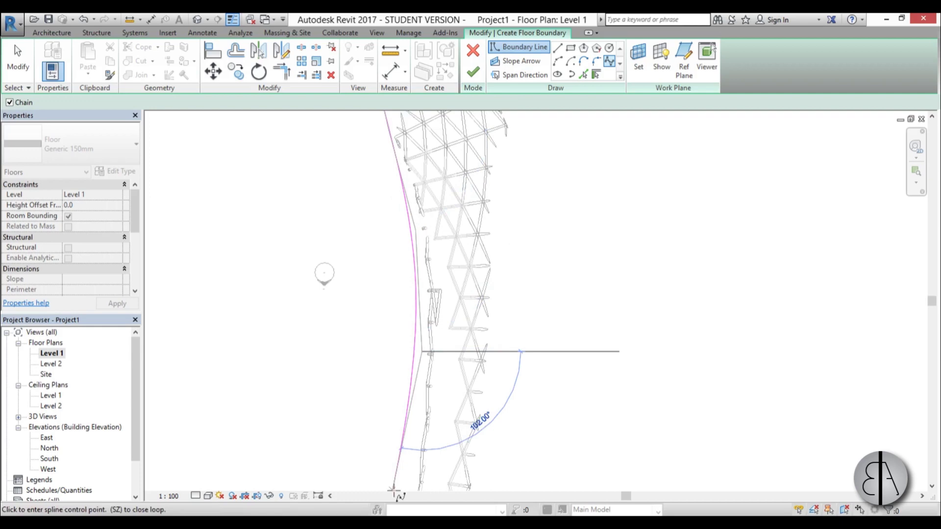
Step: Continue the spline boundary down the tube, around the outer side of the lower bend, to the far end
middle_click_drag(392, 482, 414, 191)
left_click(419, 230)
left_click(392, 372)
scroll(380, 409, "down", 3)
middle_click_drag(380, 407, 395, 143)
left_click(371, 343)
left_click(389, 436)
middle_click_drag(388, 439, 275, 204)
left_click(317, 261)
scroll(565, 290, "up", 2)
left_click(579, 285)
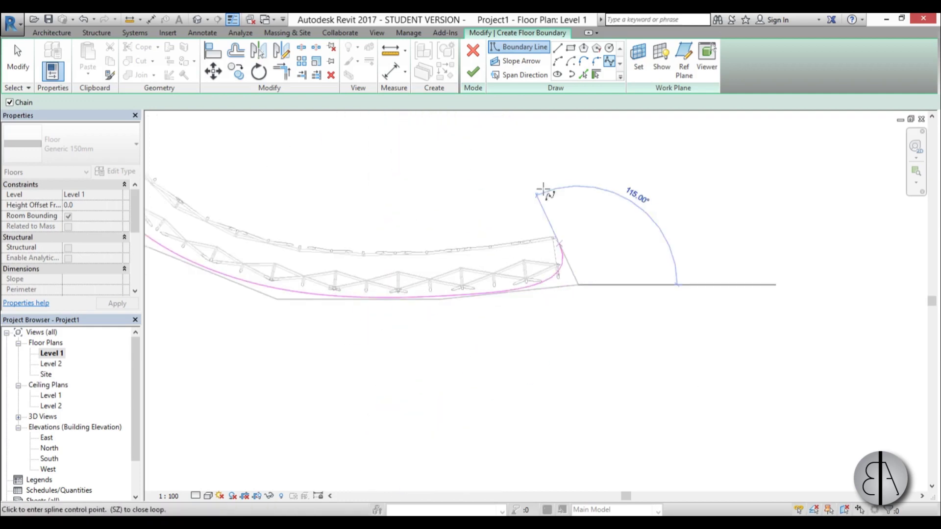
Step: Draw a straight boundary line across the tube's lower end and trace a spline back along the inner side of the lower bend
left_click(557, 47)
left_click(568, 231)
left_click(610, 62)
left_click(440, 253)
left_click(309, 247)
left_click(194, 214)
middle_click_drag(170, 128, 442, 265)
left_click(403, 287)
left_click(366, 179)
middle_click_drag(378, 129, 412, 414)
Step: Continue the return spline up the tube and around the outer side of the upper bend to the starting line, and finish the floor
left_click(411, 292)
middle_click_drag(420, 162, 397, 350)
left_click(424, 252)
middle_click_drag(445, 143, 438, 424)
left_click(457, 310)
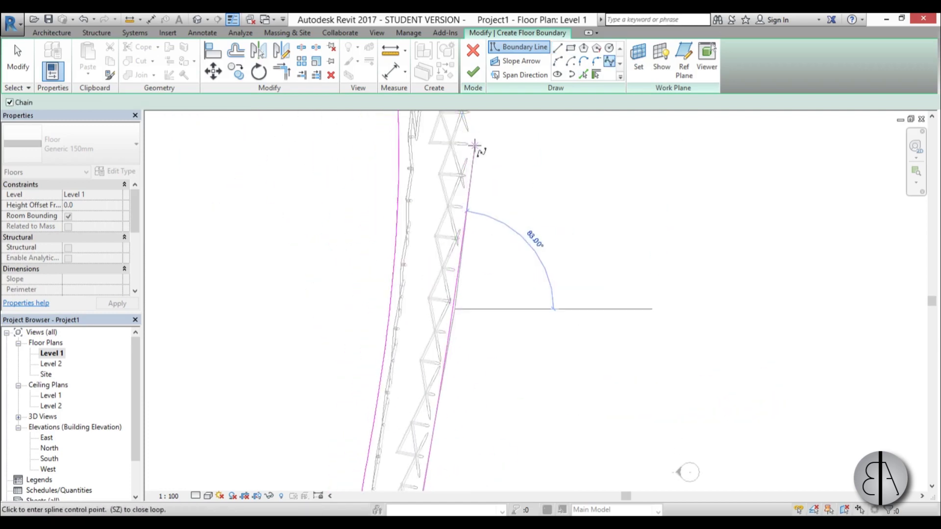
middle_click_drag(479, 147, 510, 326)
left_click(489, 194)
middle_click_drag(489, 194, 452, 273)
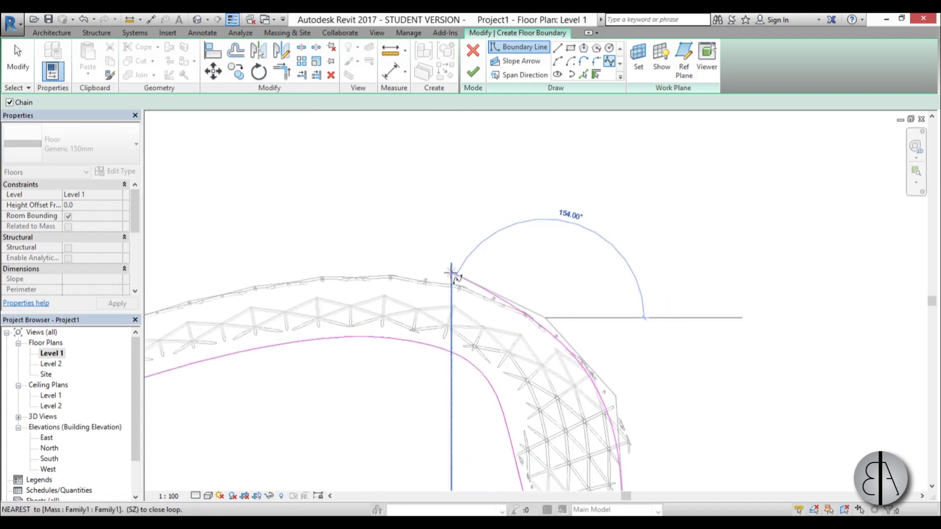
middle_click_drag(220, 320, 386, 219)
left_click(461, 343)
left_click(385, 361)
left_click(472, 72)
Step: Place a perspective camera at the upper end of the floor, aimed along the inside of the tube towards the upper bend
scroll(355, 273, "down", 5)
middle_click_drag(496, 195, 537, 246)
middle_click_drag(437, 246, 431, 351)
scroll(366, 272, "up", 3)
left_click(445, 378)
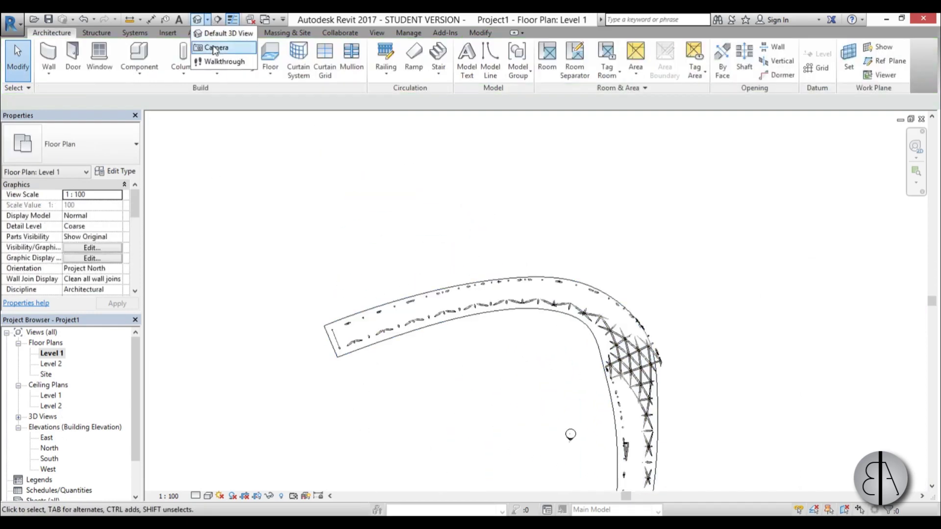
left_click(214, 48)
scroll(336, 343, "up", 2)
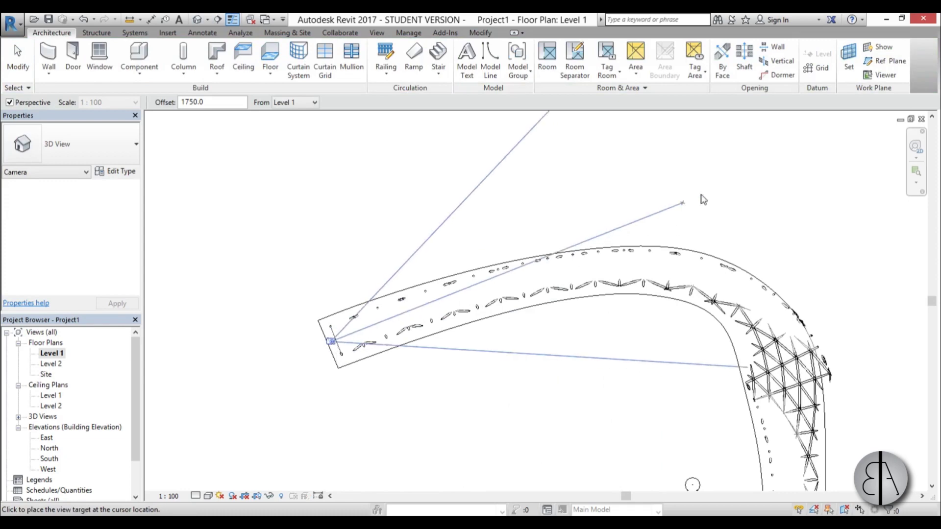
left_click(865, 173)
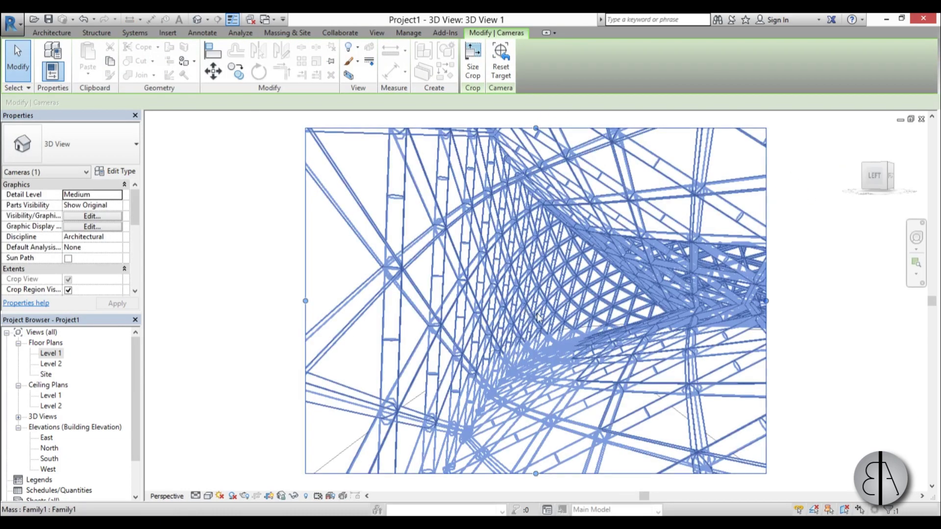
Step: Widen the camera view's crop region on both sides
scroll(741, 363, "down", 2)
left_click(796, 340)
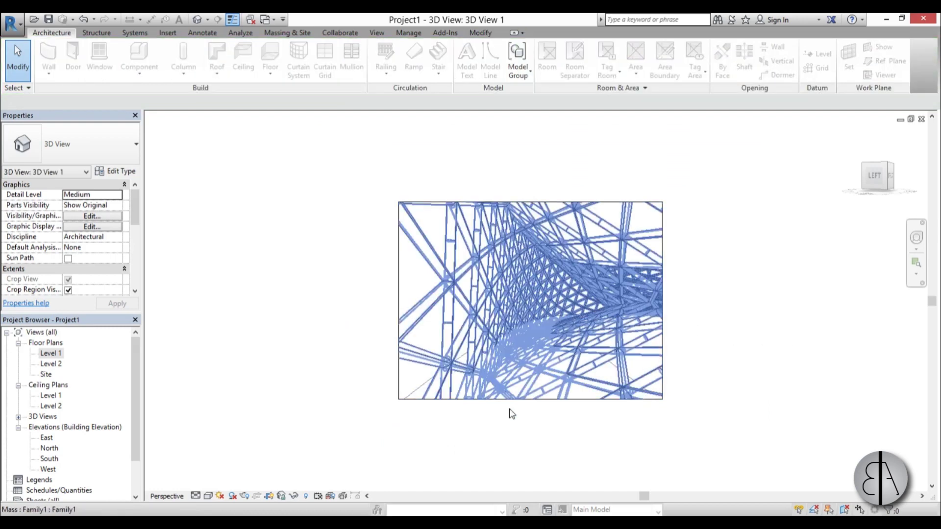
scroll(507, 403, "up", 2)
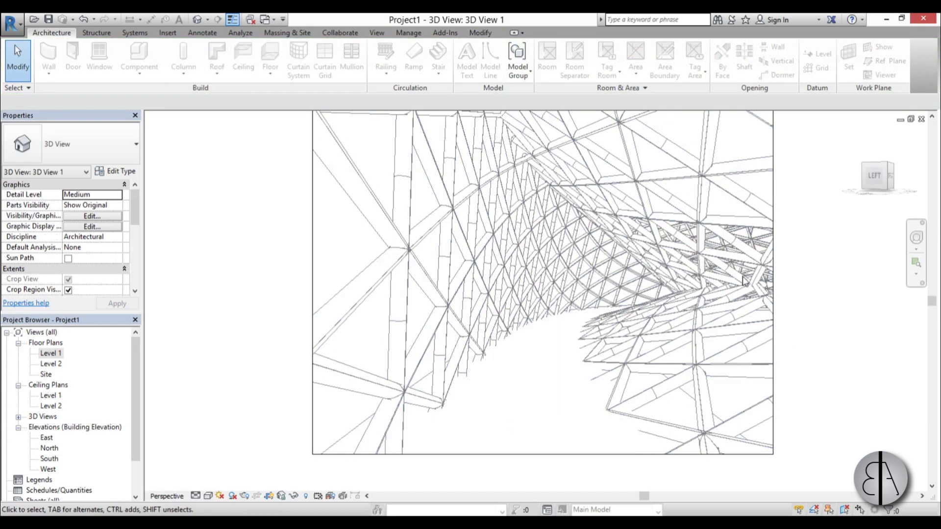
left_click(773, 267)
left_click_drag(773, 281, 813, 281)
left_click_drag(312, 281, 244, 281)
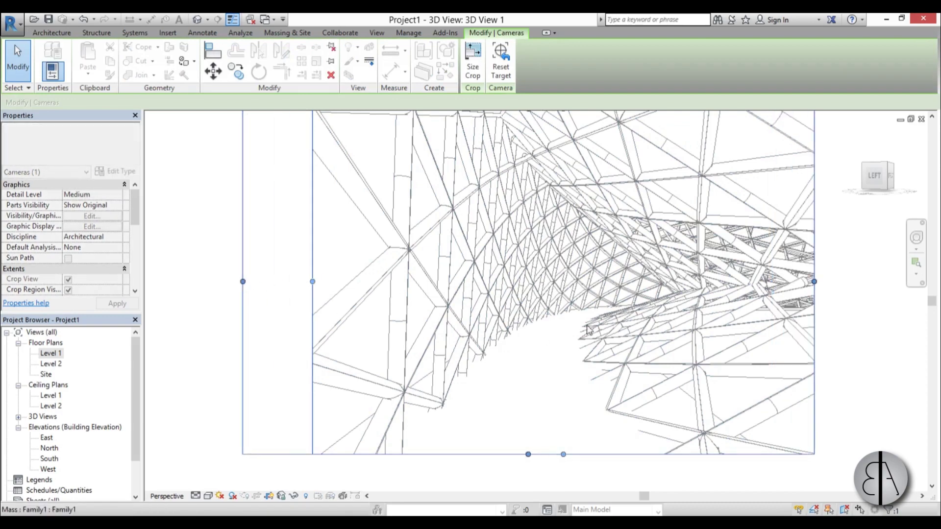
middle_click_drag(524, 336, 495, 391)
middle_click_drag(497, 354, 495, 353)
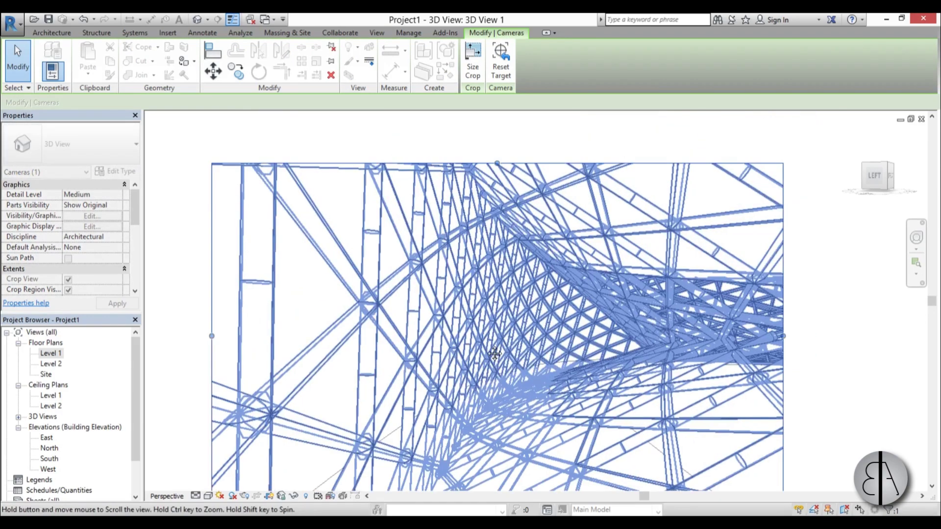
Step: Walk through the inside of the tubular structure with the steering wheel navigation
left_click(916, 239)
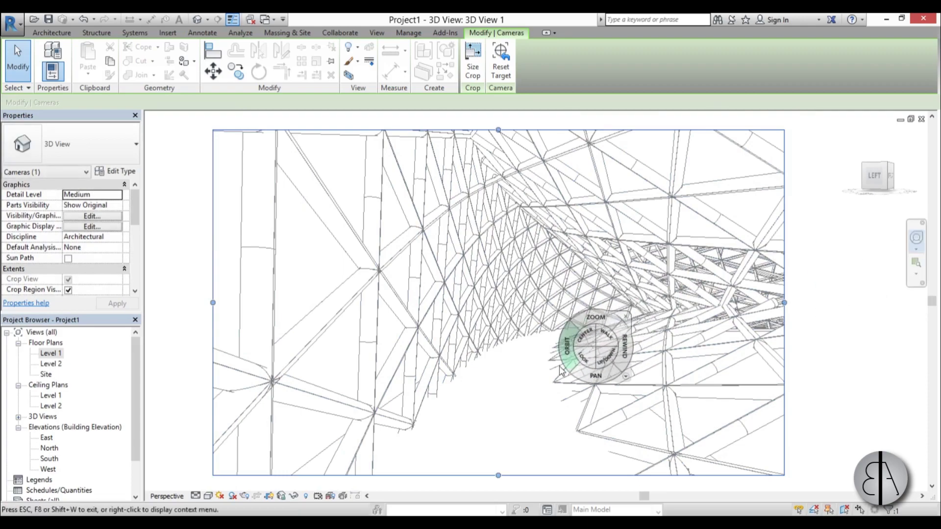
mouse_move(530, 384)
left_mouse_down()
mouse_move(520, 390)
mouse_move(518, 377)
mouse_move(571, 359)
mouse_move(691, 366)
mouse_move(603, 387)
mouse_move(540, 382)
mouse_move(542, 374)
left_mouse_up()
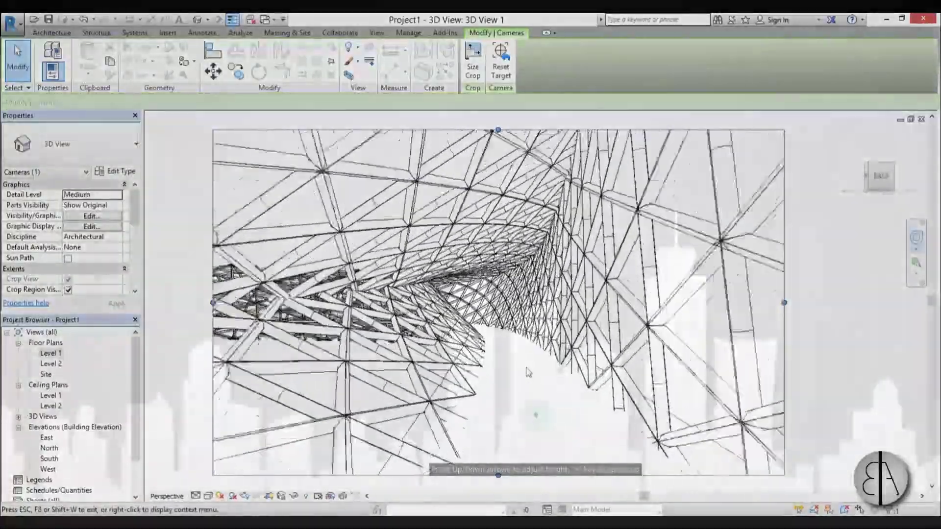